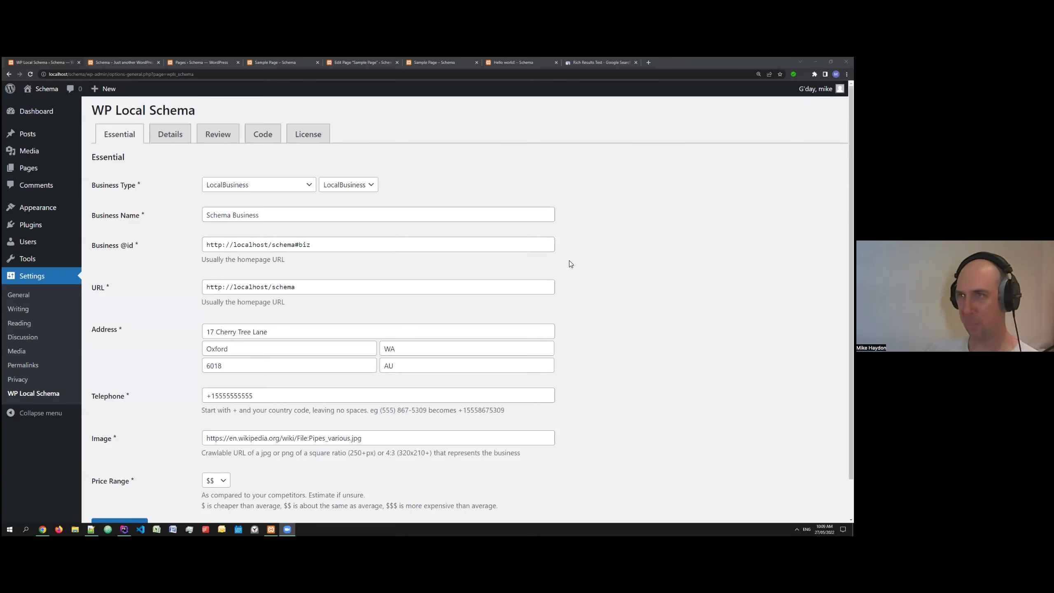
- Open the WP Local Schema Details settings and scroll through its options
left_click_drag(220, 110, 105, 110)
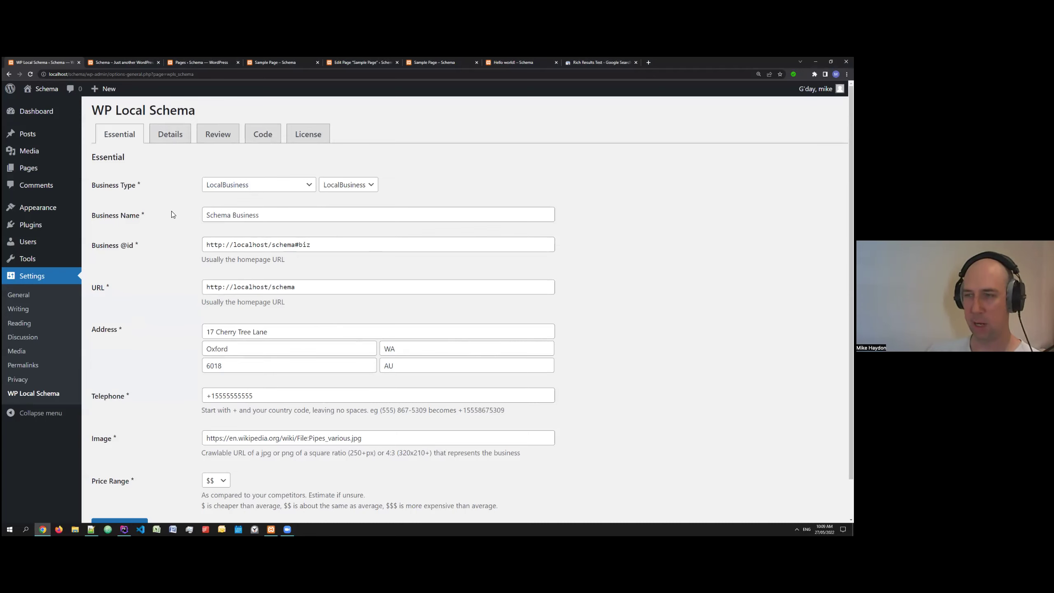
scroll(187, 258, "down", 1)
scroll(187, 258, "up", 1)
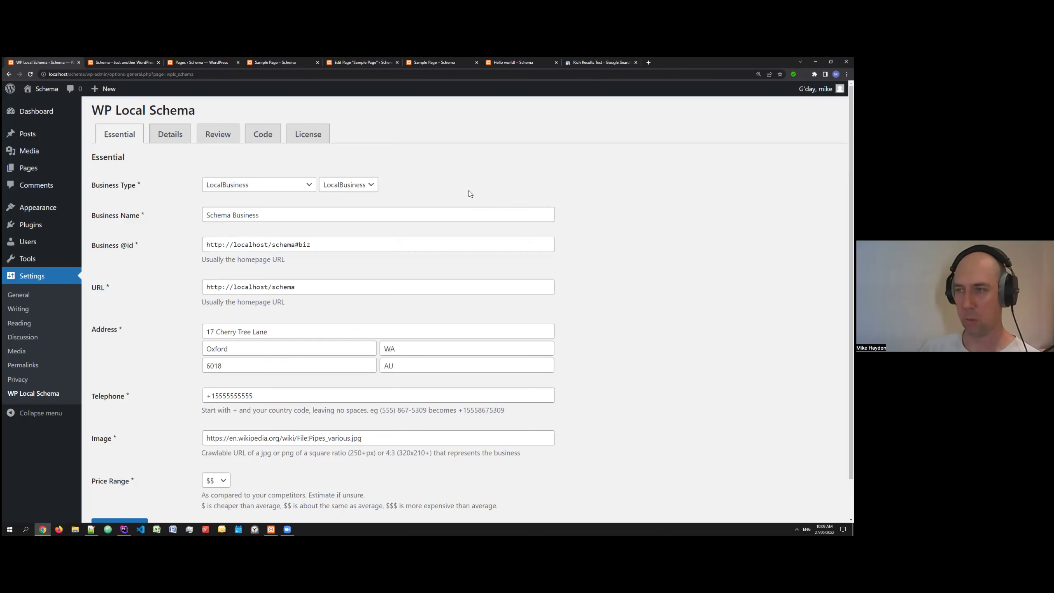
left_click(170, 143)
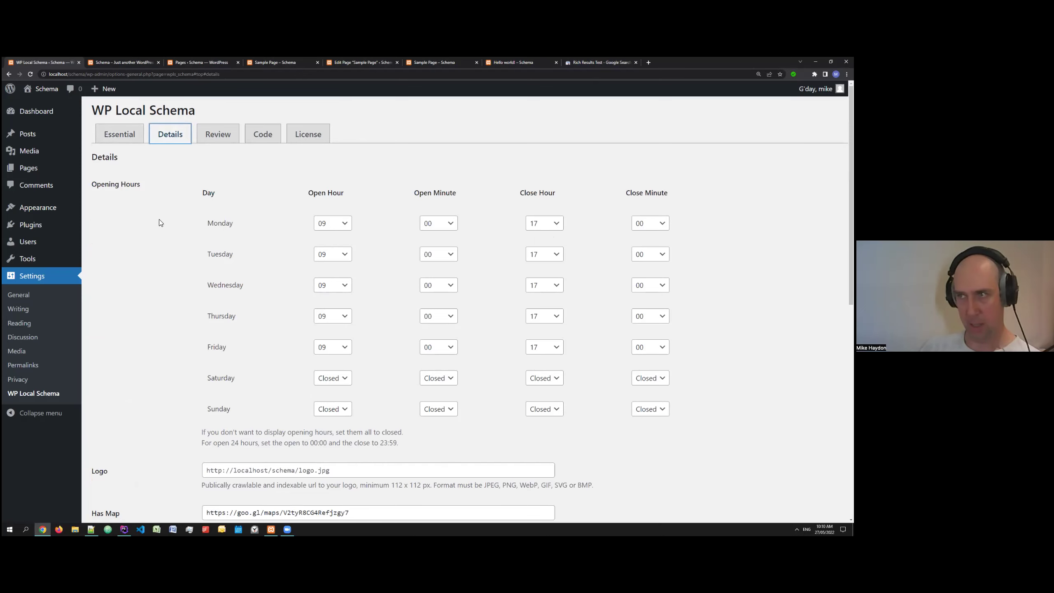
scroll(159, 220, "down", 1)
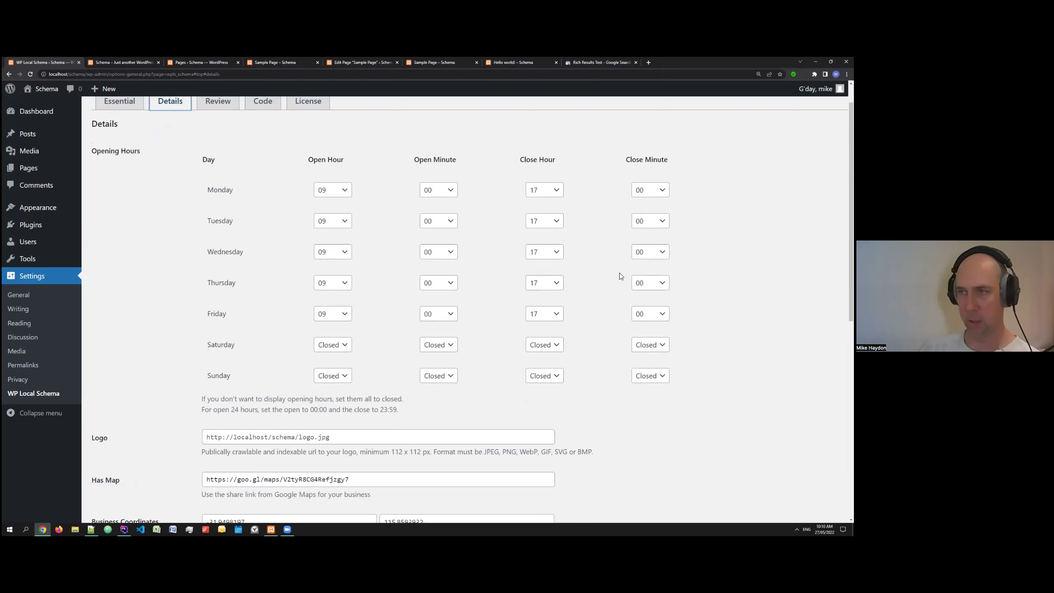
scroll(235, 286, "down", 5)
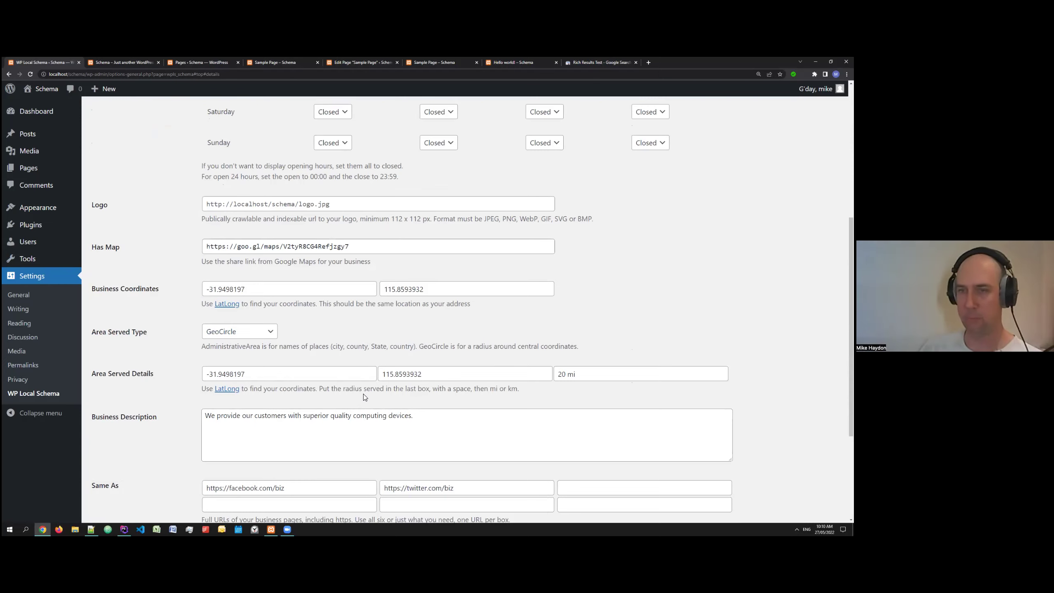
- Switch Area Served Type to AdministrativeArea, then back to GeoCircle
left_click(224, 329)
left_click(229, 355)
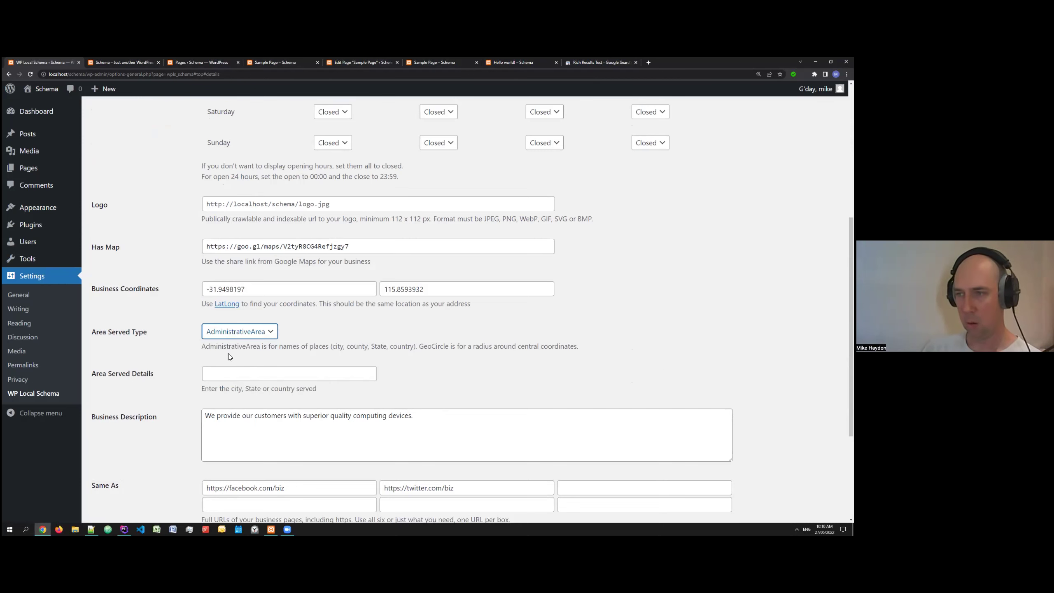
left_click(266, 378)
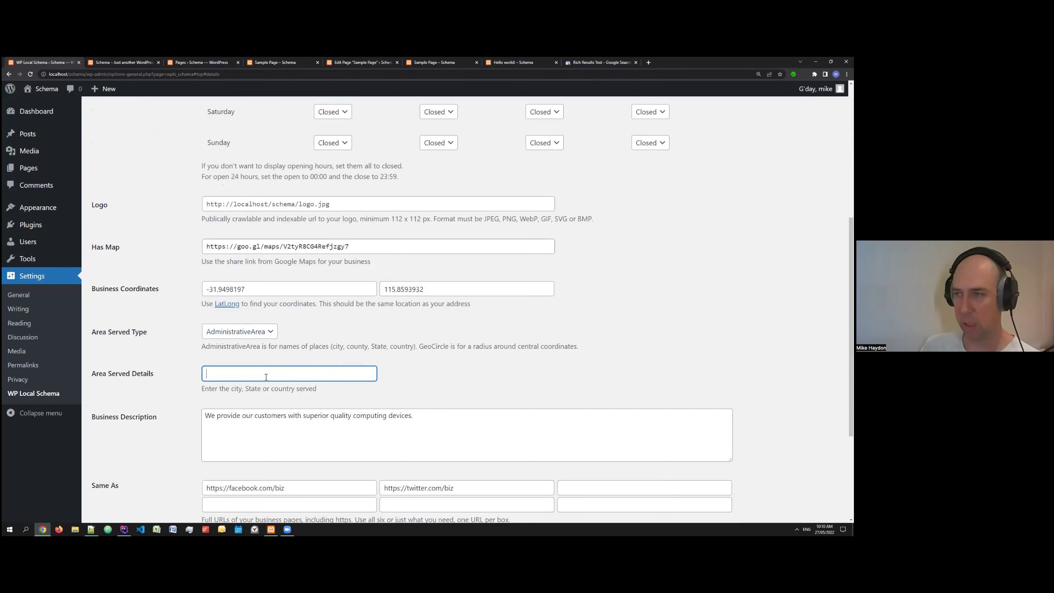
left_click(253, 334)
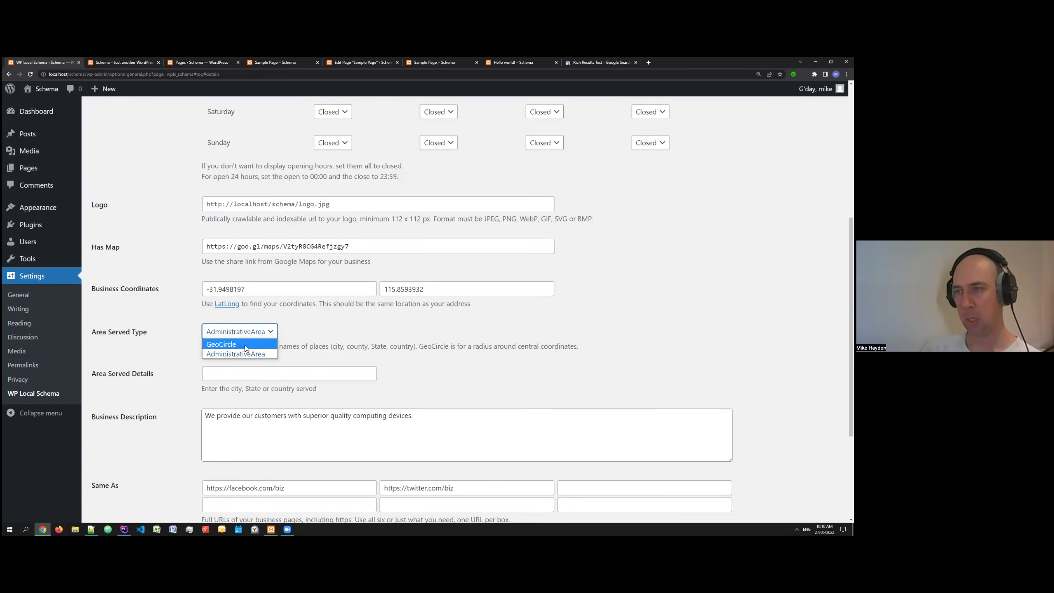
left_click(245, 354)
scroll(173, 336, "down", 3)
scroll(148, 330, "down", 1)
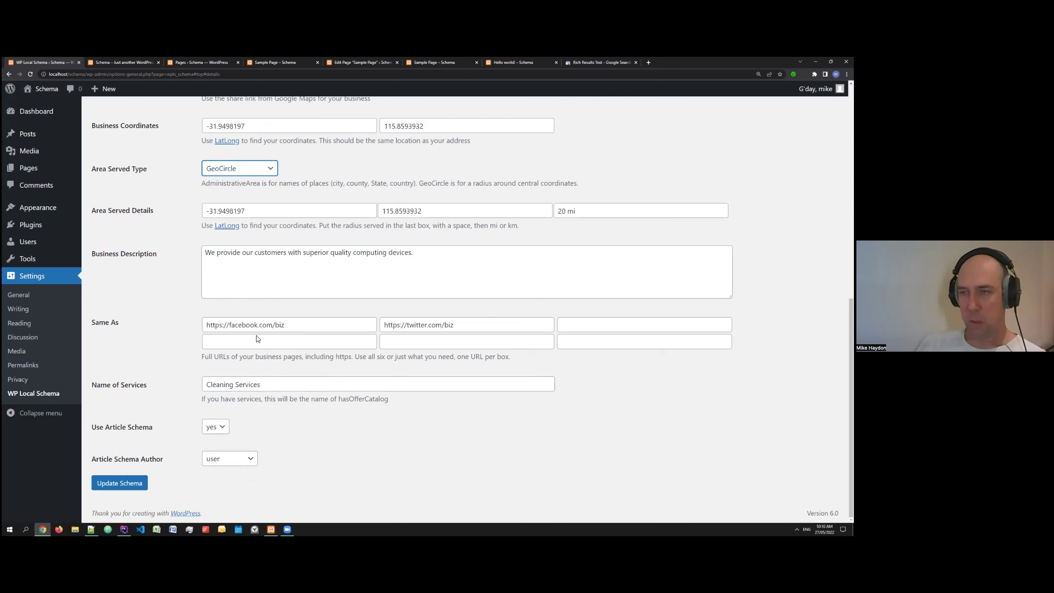
- Check the Cleaning Services name of services and the Article Schema Author choices, keeping user
left_click_drag(262, 385, 197, 374)
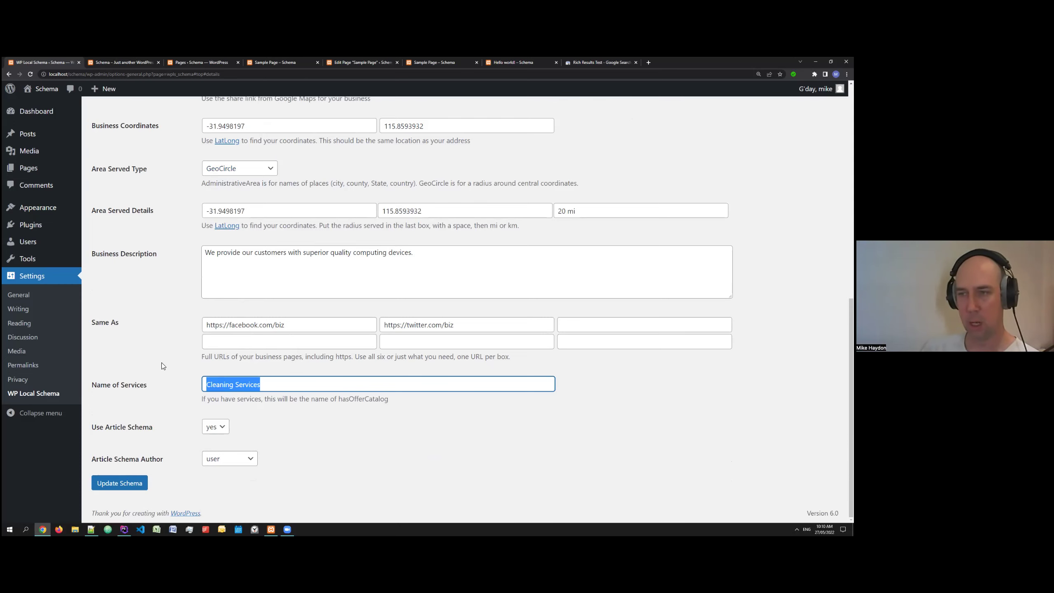
left_click(280, 433)
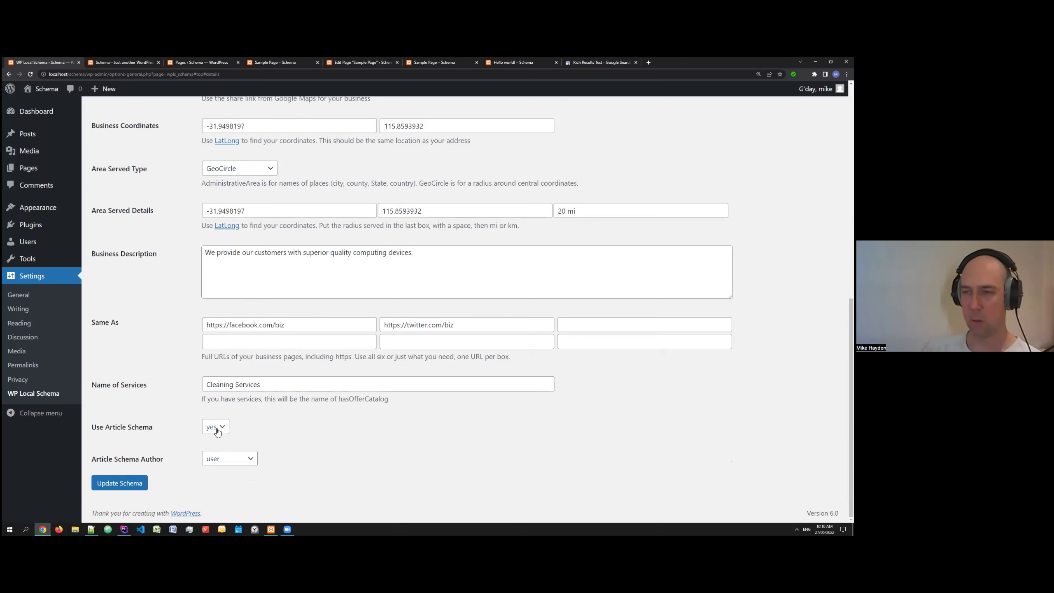
left_click(226, 461)
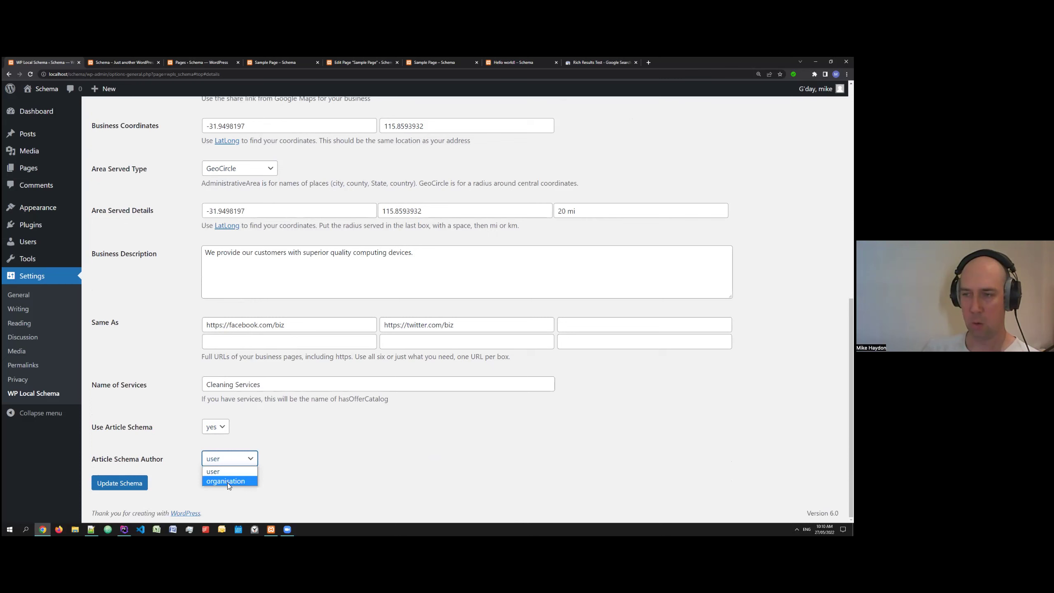
left_click(152, 375)
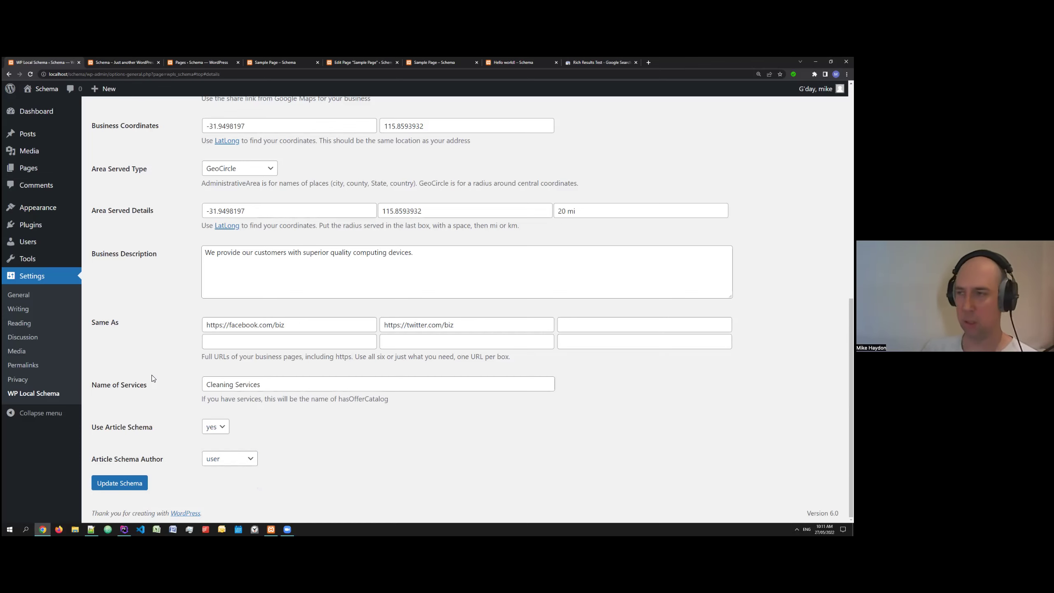
scroll(171, 428, "up", 8)
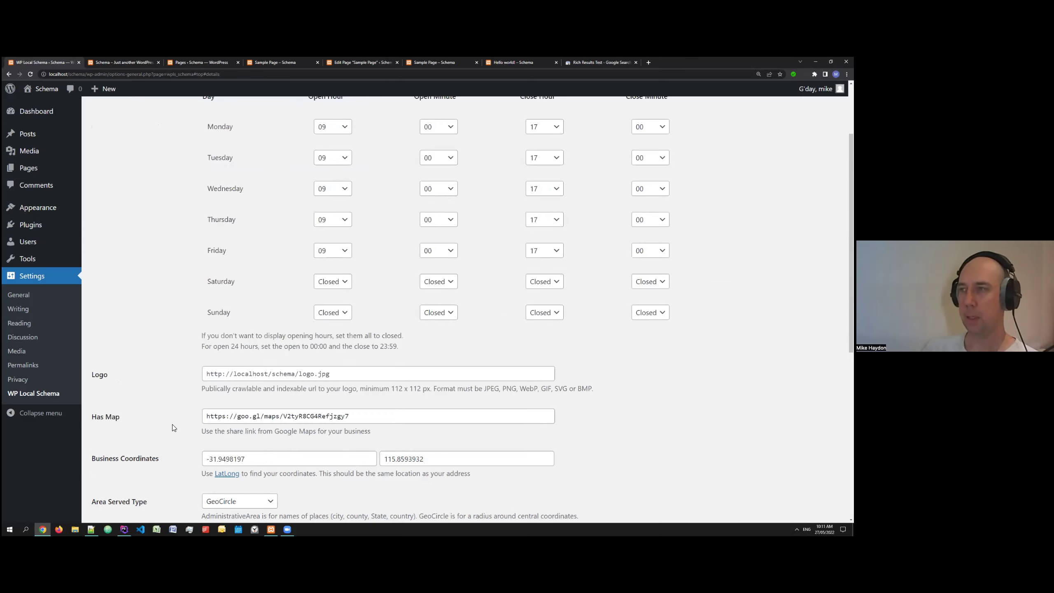
left_click(219, 135)
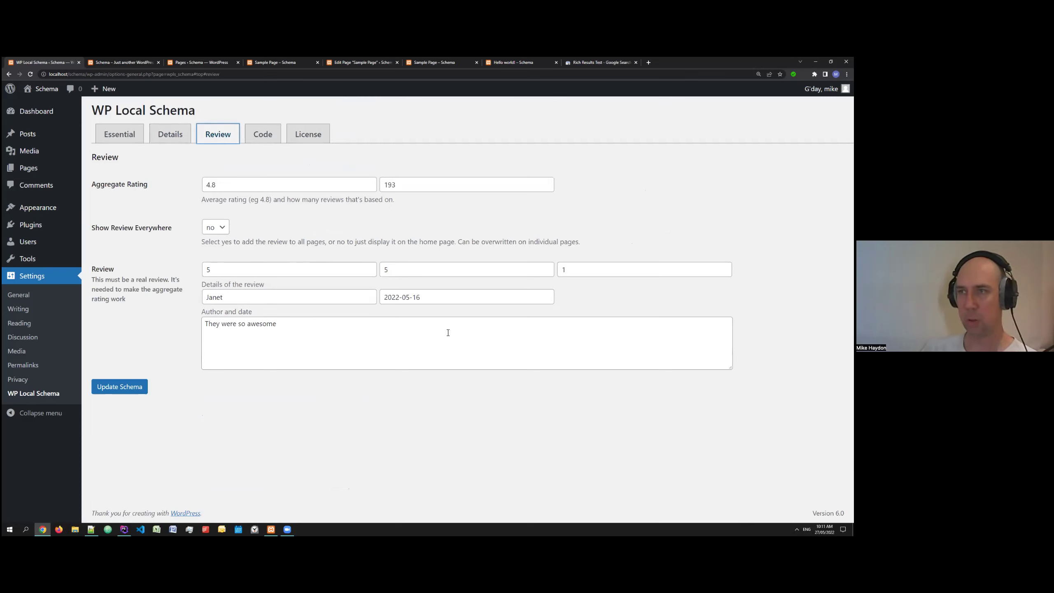
- Leave Show Review Everywhere on no and go back to the Essential settings
left_click(219, 229)
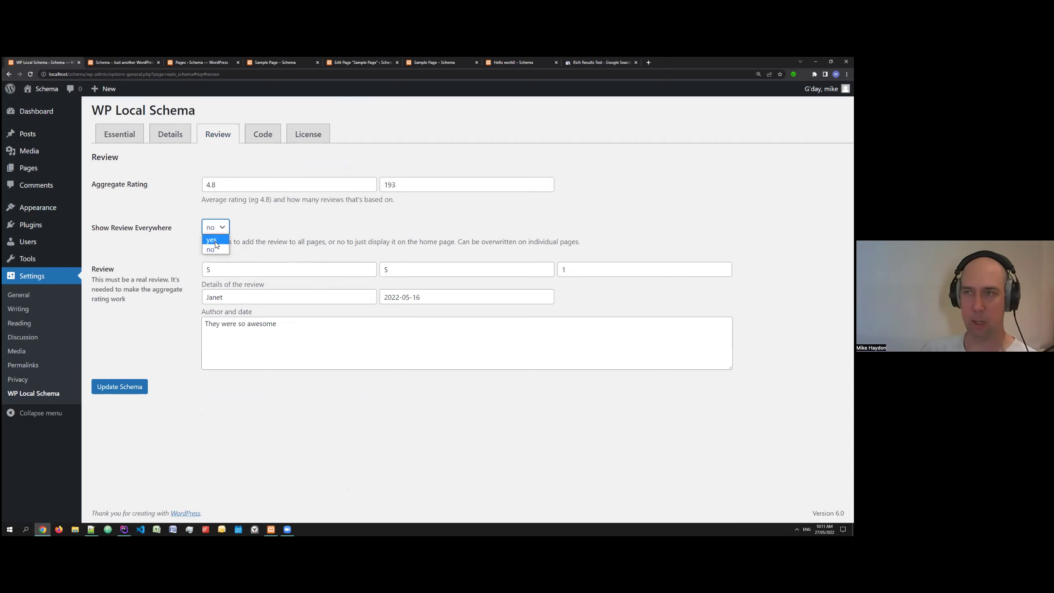
left_click(289, 232)
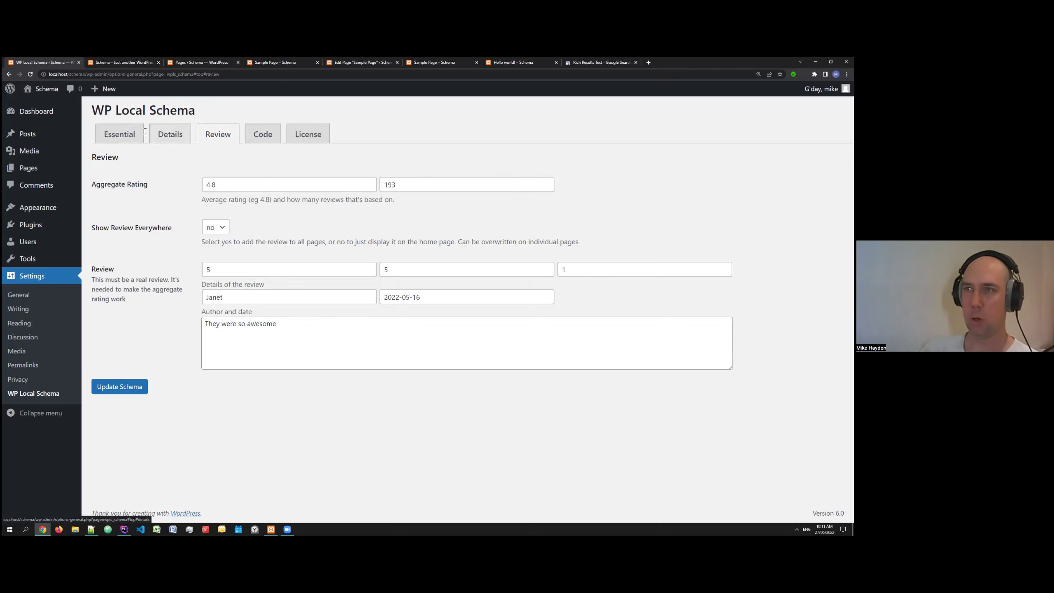
left_click(120, 134)
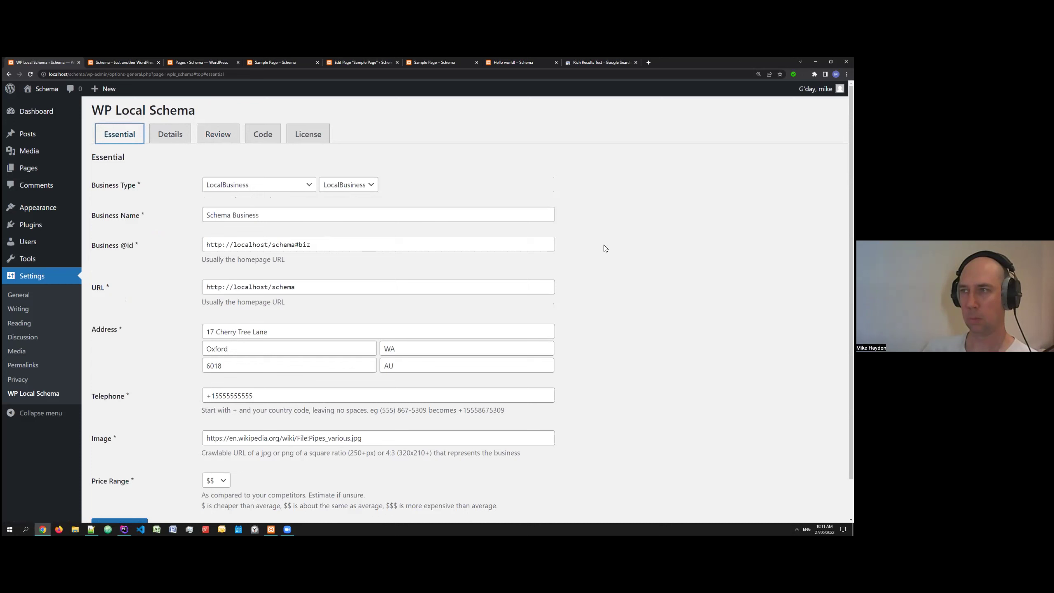
- Try business type AutomotiveBusiness with the AutoPartsStore subtype
left_click(292, 190)
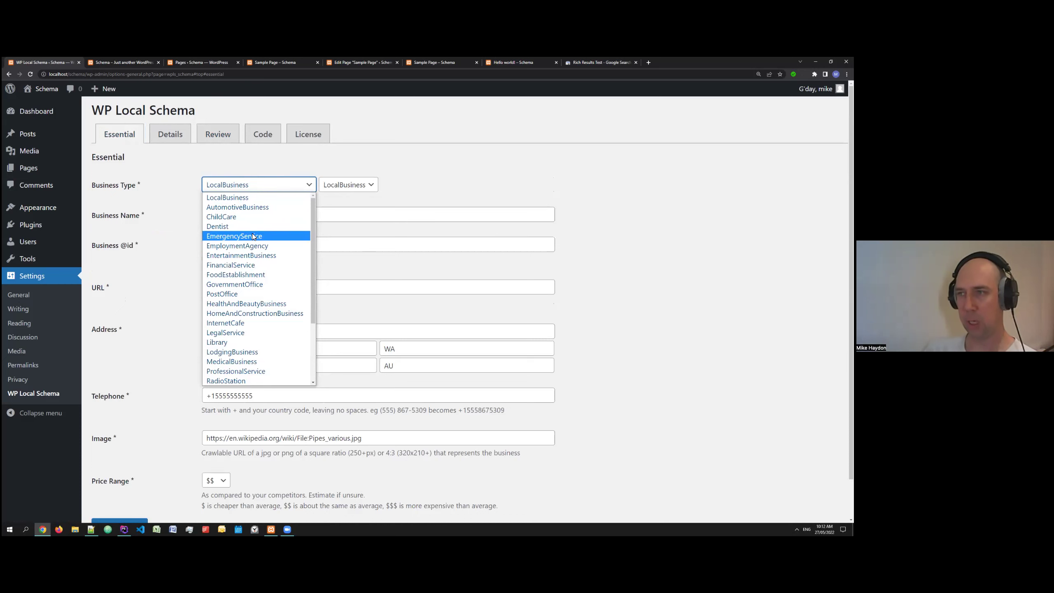
scroll(252, 260, "down", 3)
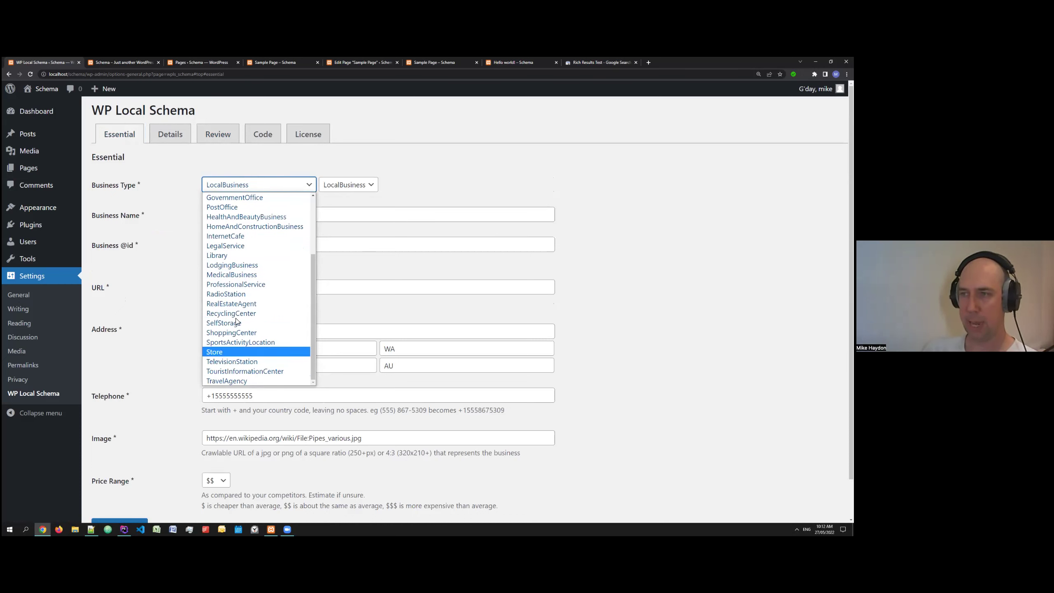
scroll(243, 287, "up", 3)
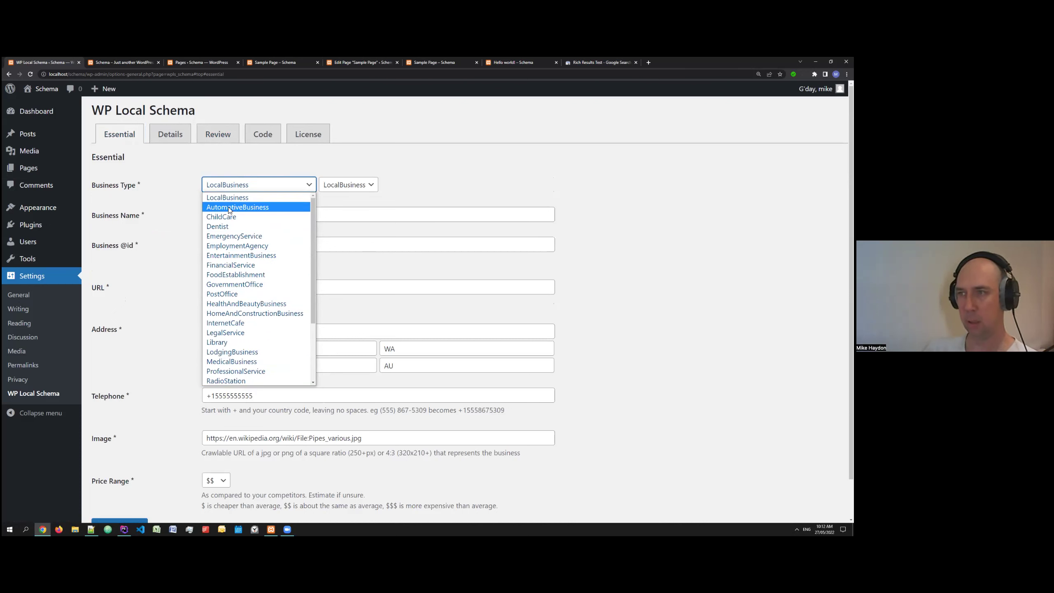
left_click(229, 210)
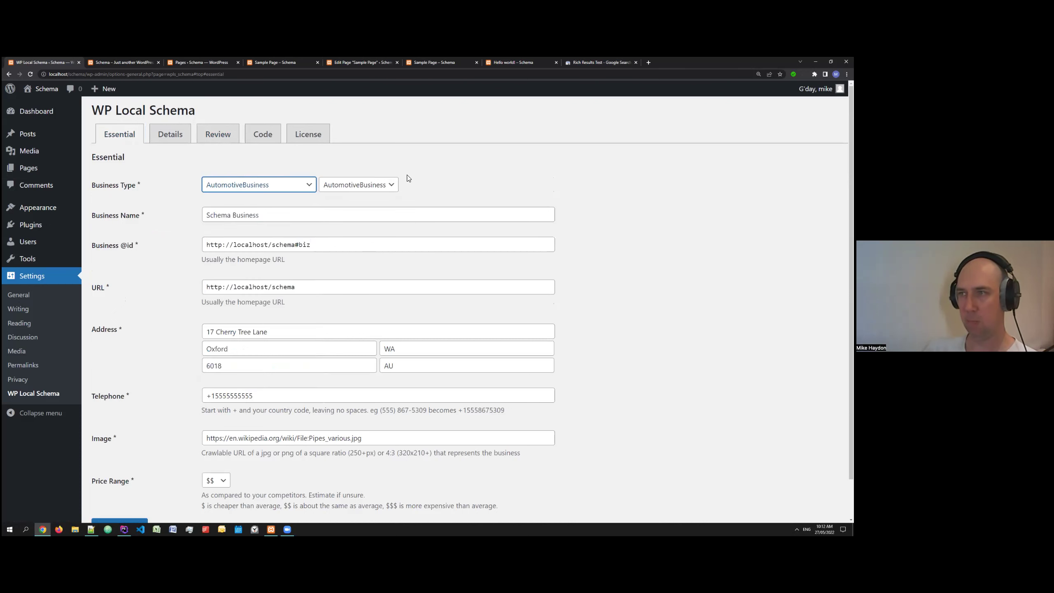
left_click(352, 183)
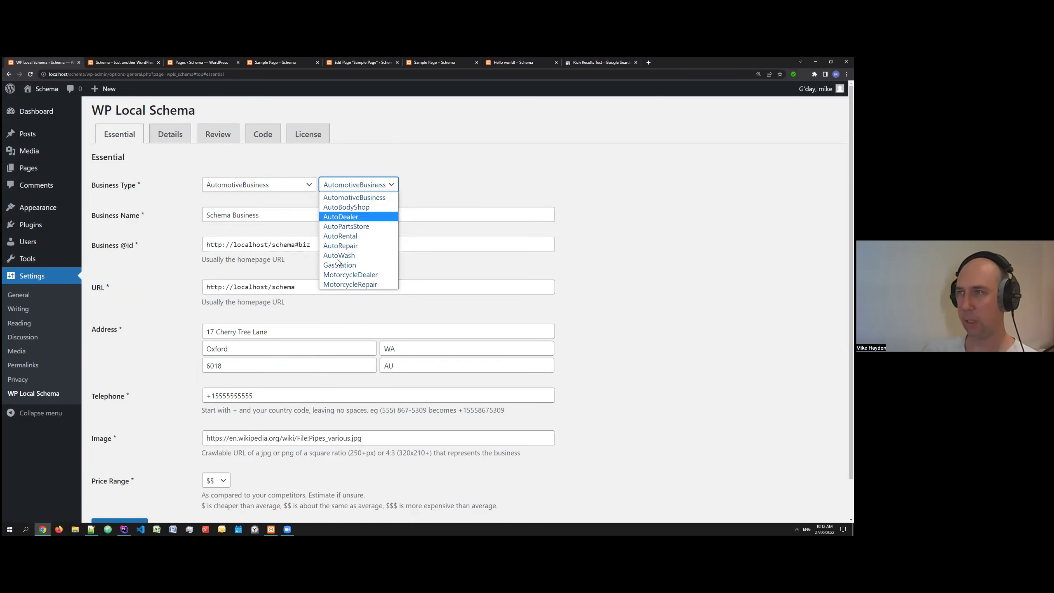
left_click(375, 231)
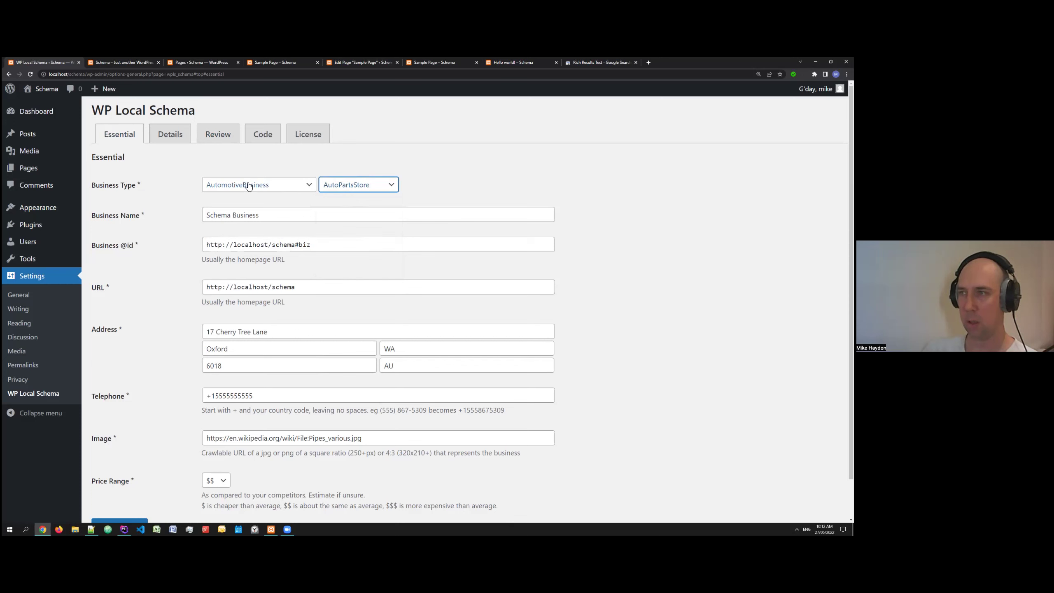
- Change business type to HomeAndConstructionBusiness and browse its subtypes without choosing one
left_click(263, 191)
scroll(257, 245, "down", 3)
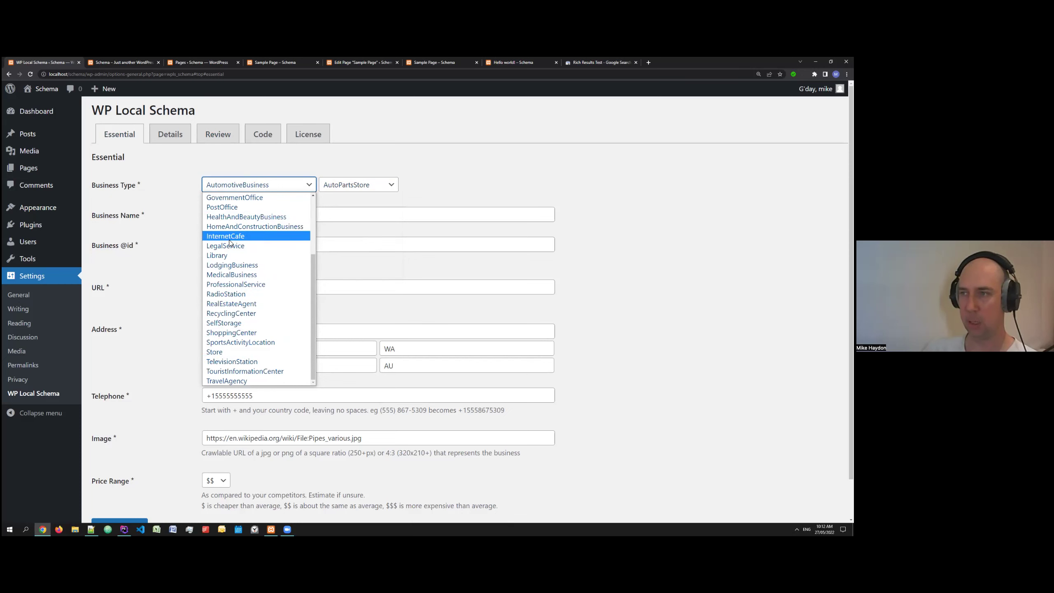
left_click(266, 225)
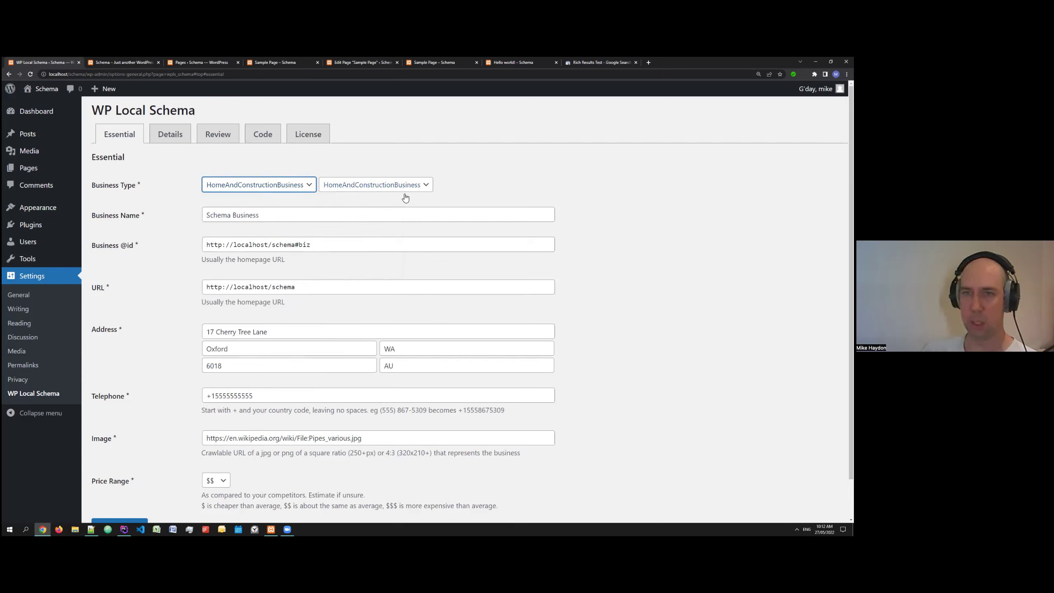
left_click(372, 190)
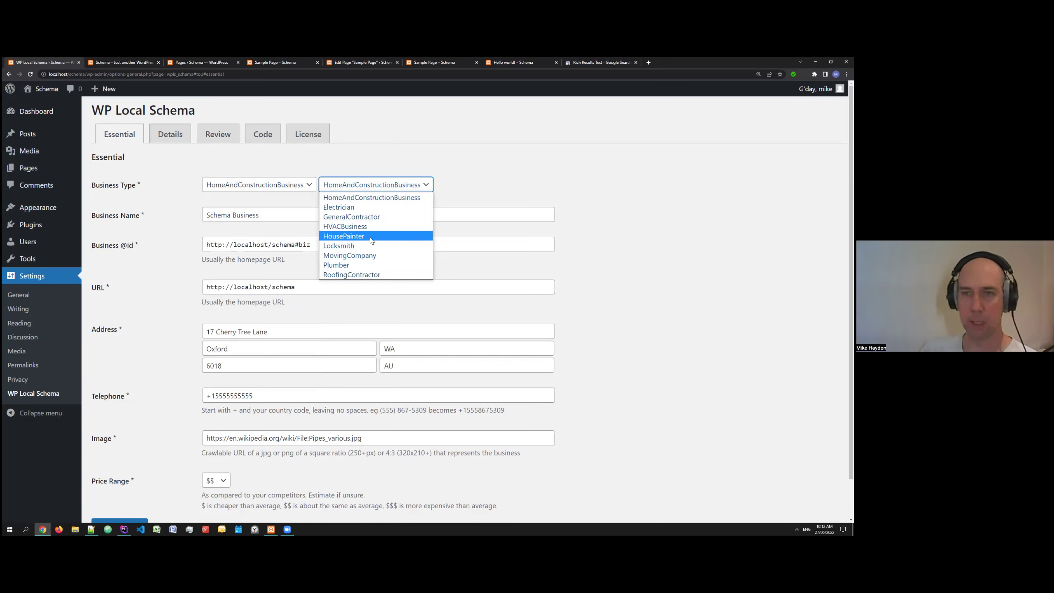
left_click(287, 152)
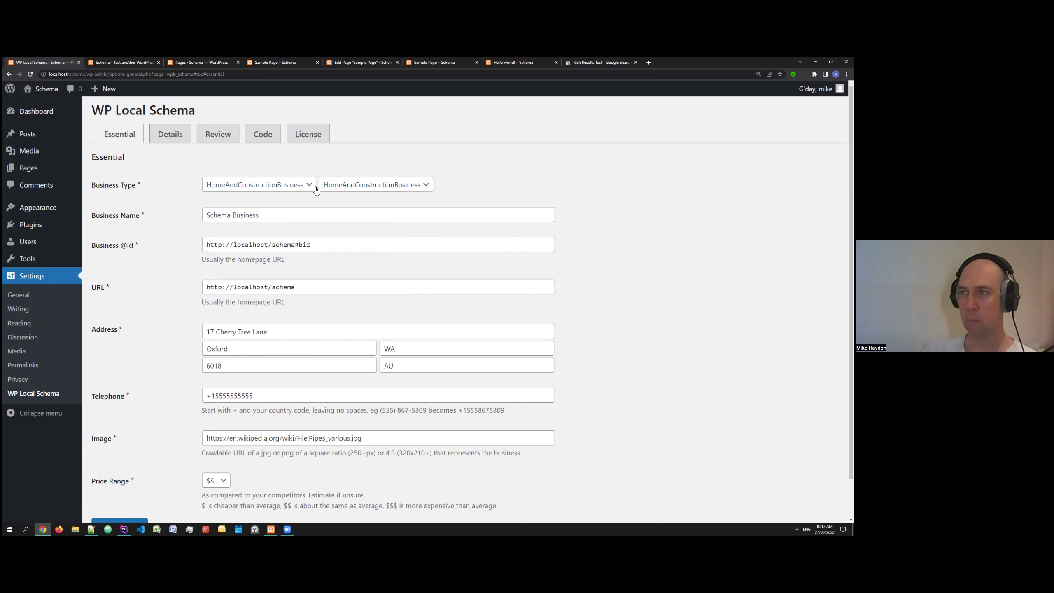
left_click(297, 191)
left_click(287, 197)
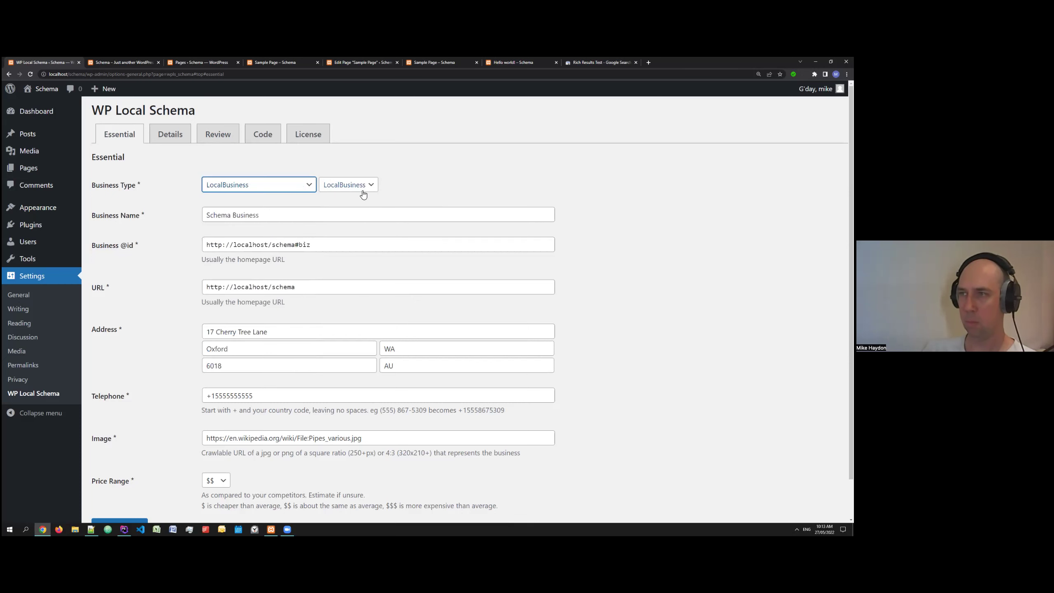
left_click(287, 214)
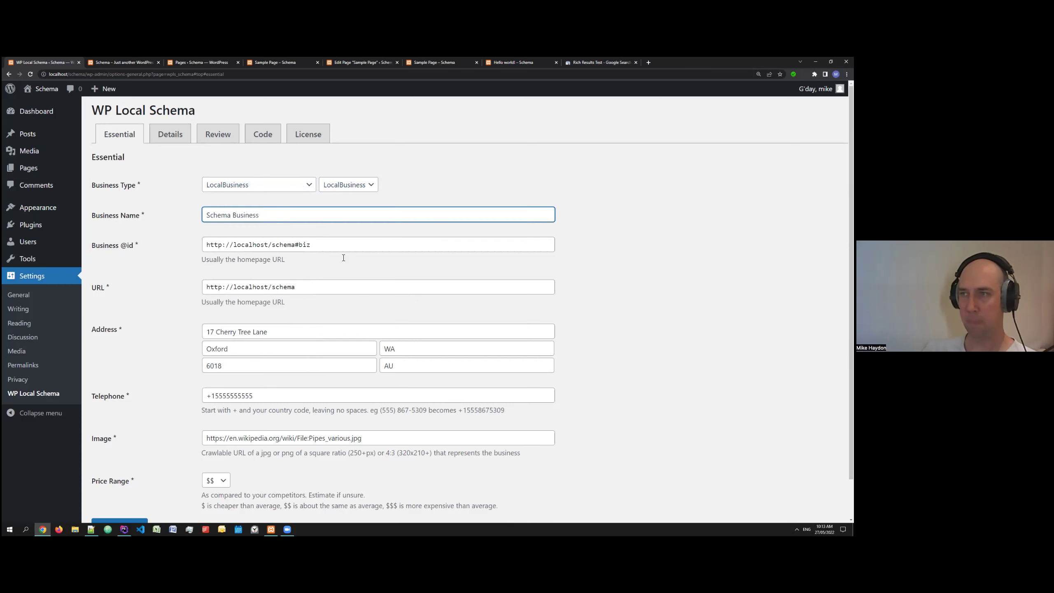
left_click_drag(343, 246, 203, 245)
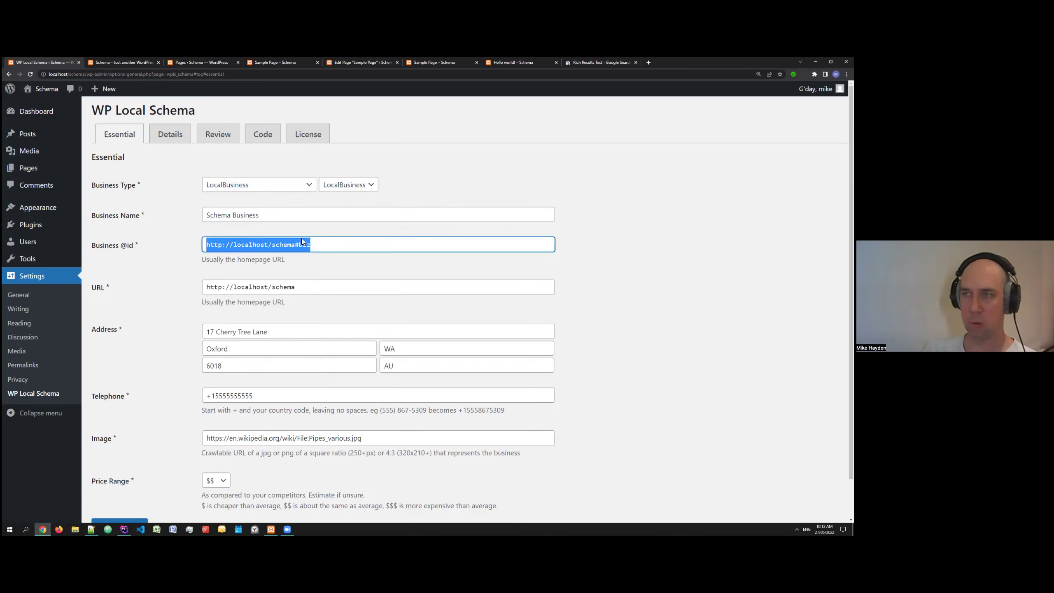
left_click(330, 251)
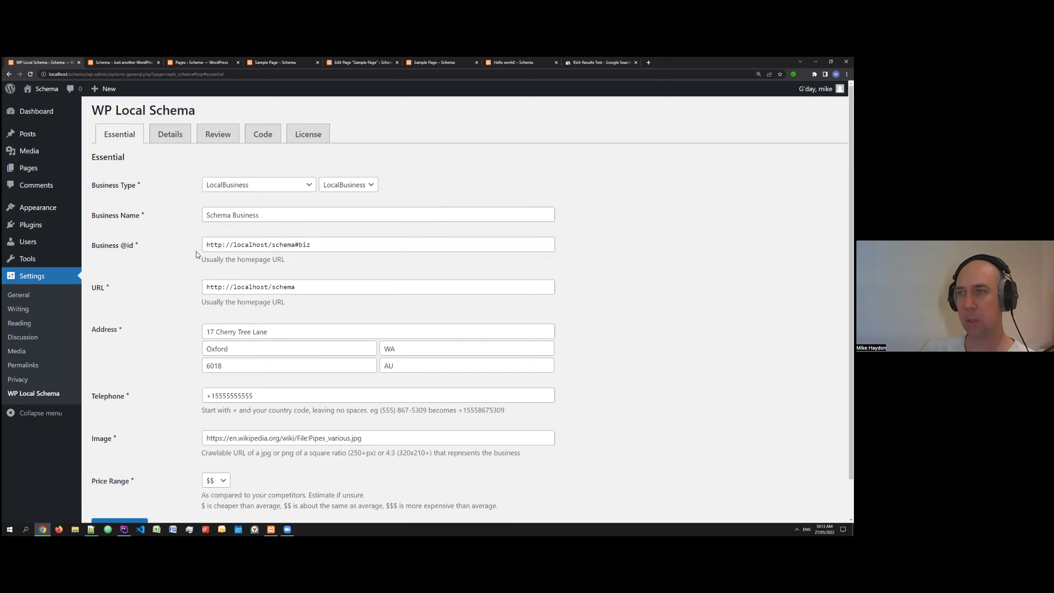
key("ctrl+a")
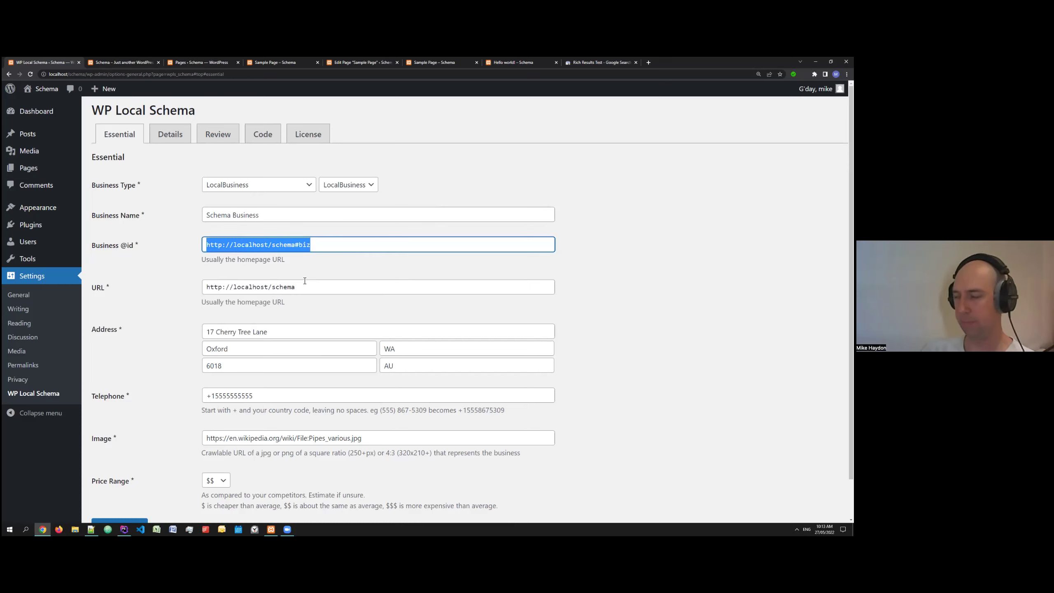
left_click(305, 281)
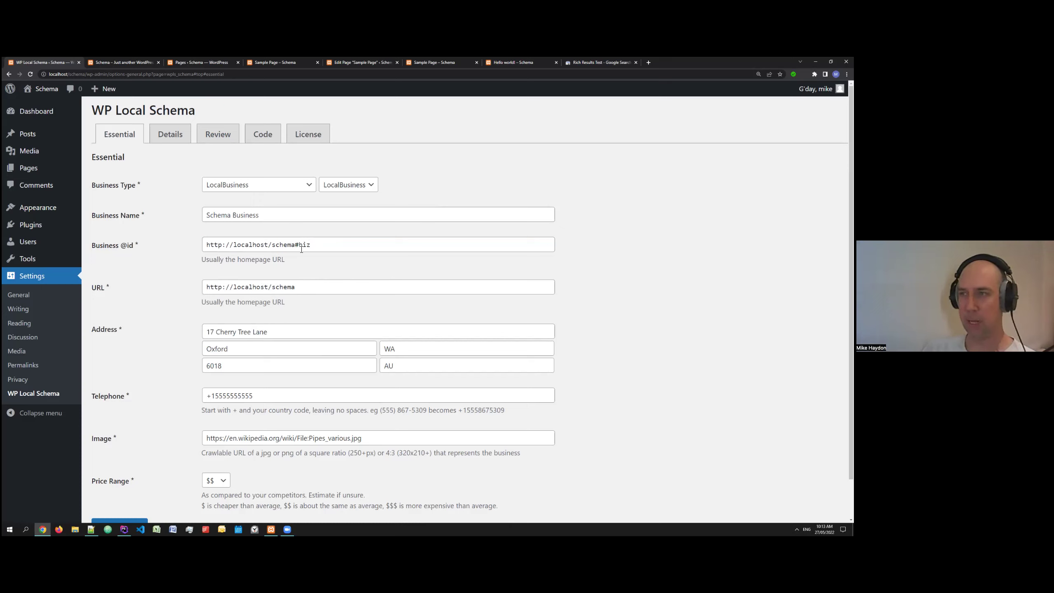
left_click_drag(295, 244, 185, 243)
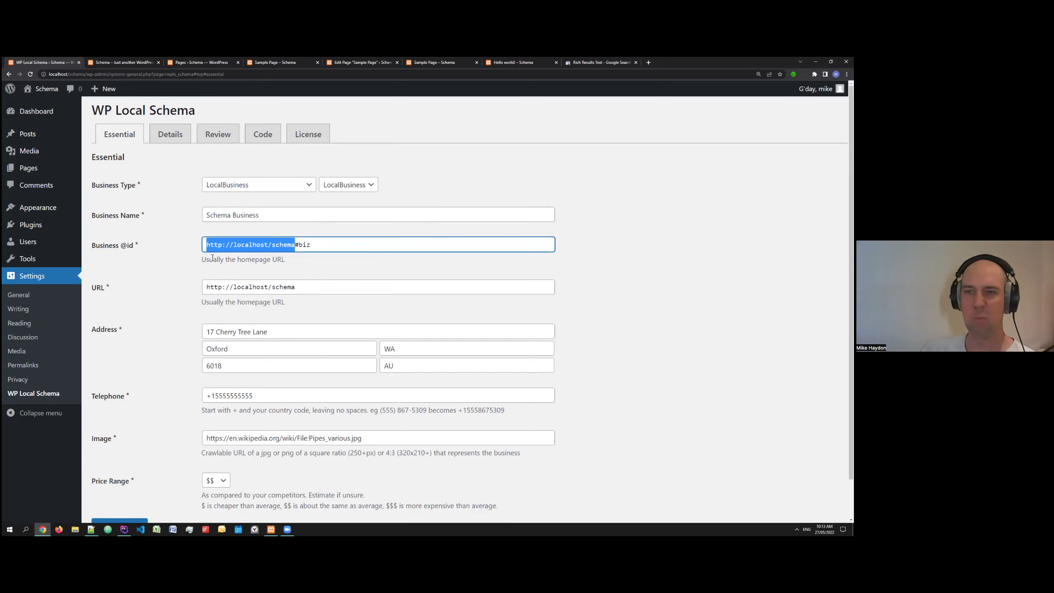
left_click(184, 265)
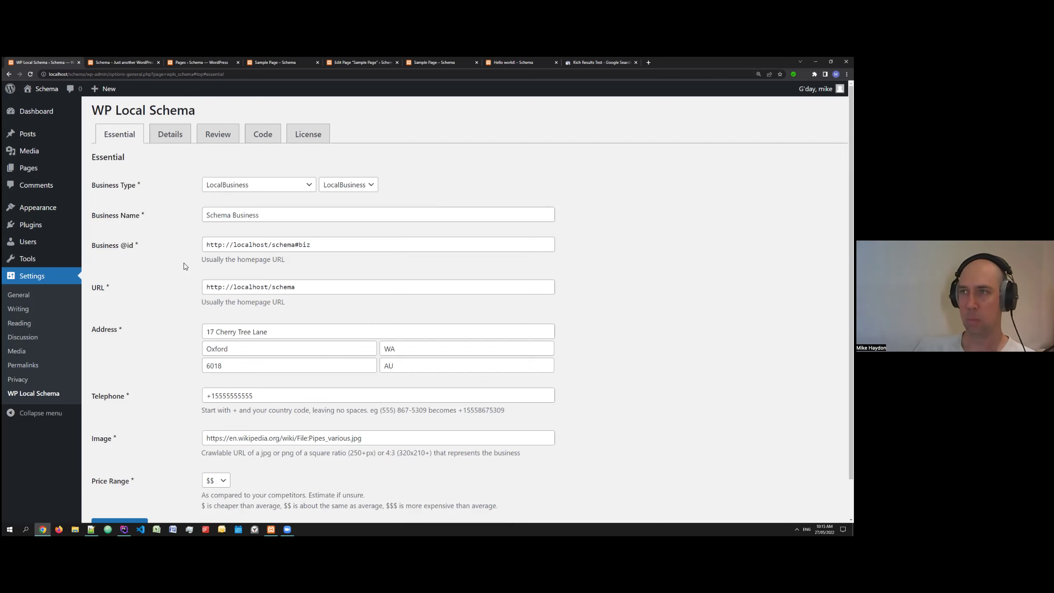
left_click(180, 136)
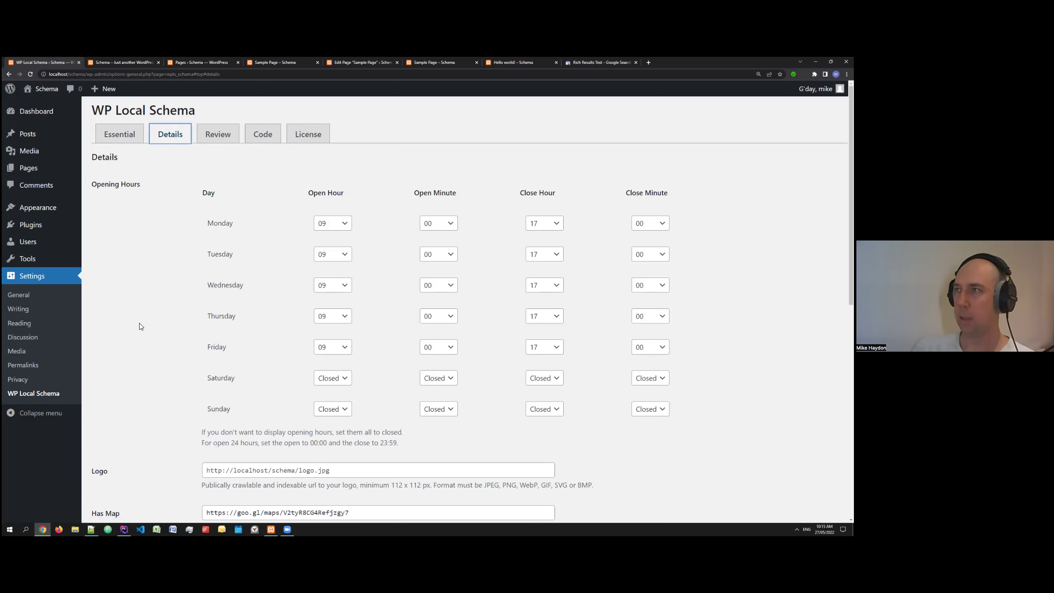
left_click(444, 63)
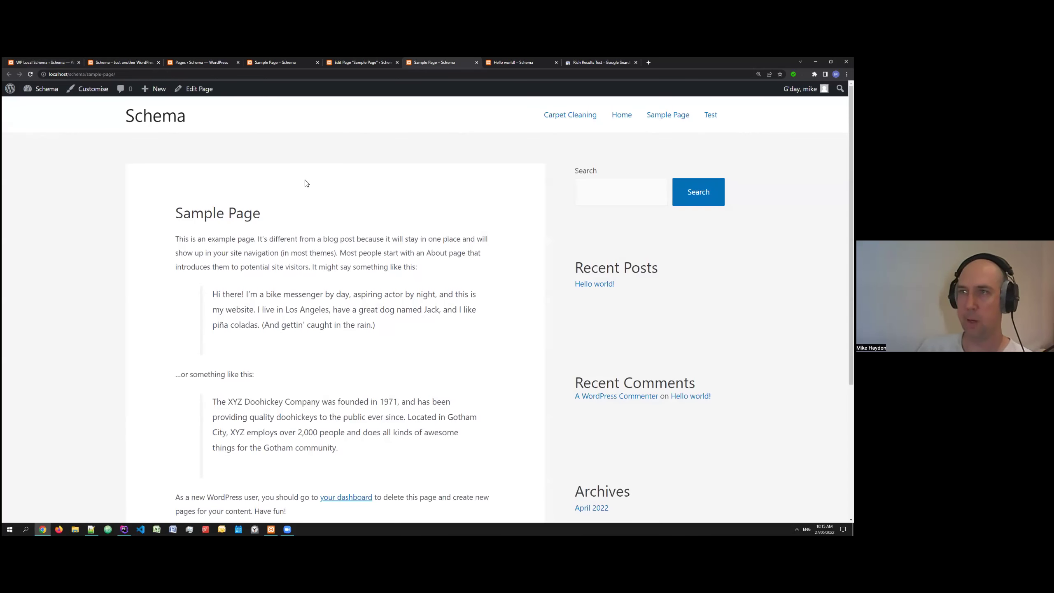
- Copy the Sample Page's ld+json LocalBusiness script from its line-wrapped source into Rich Results Test
right_click(313, 176)
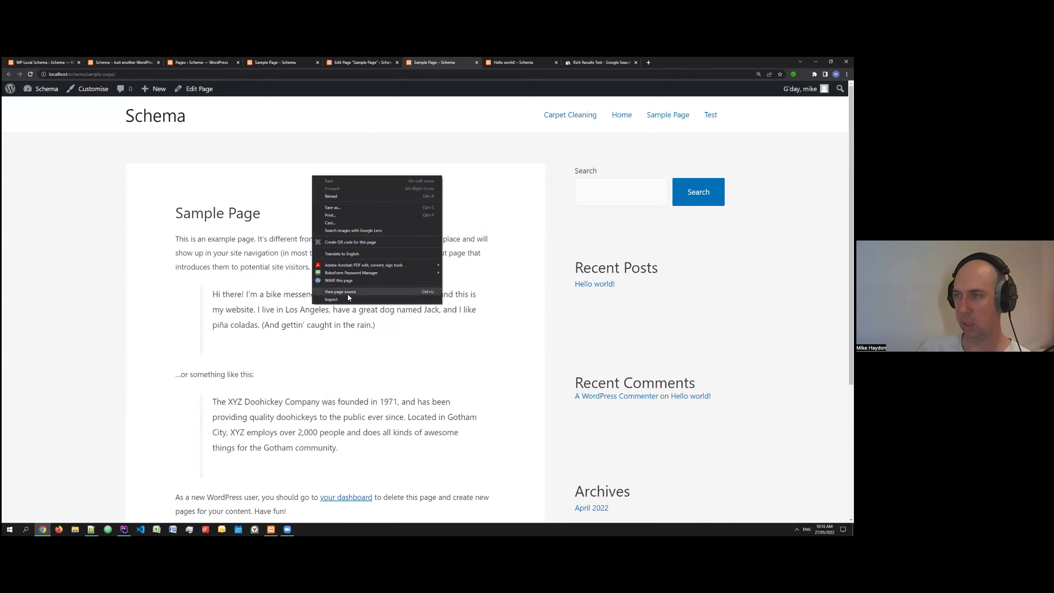
left_click(347, 297)
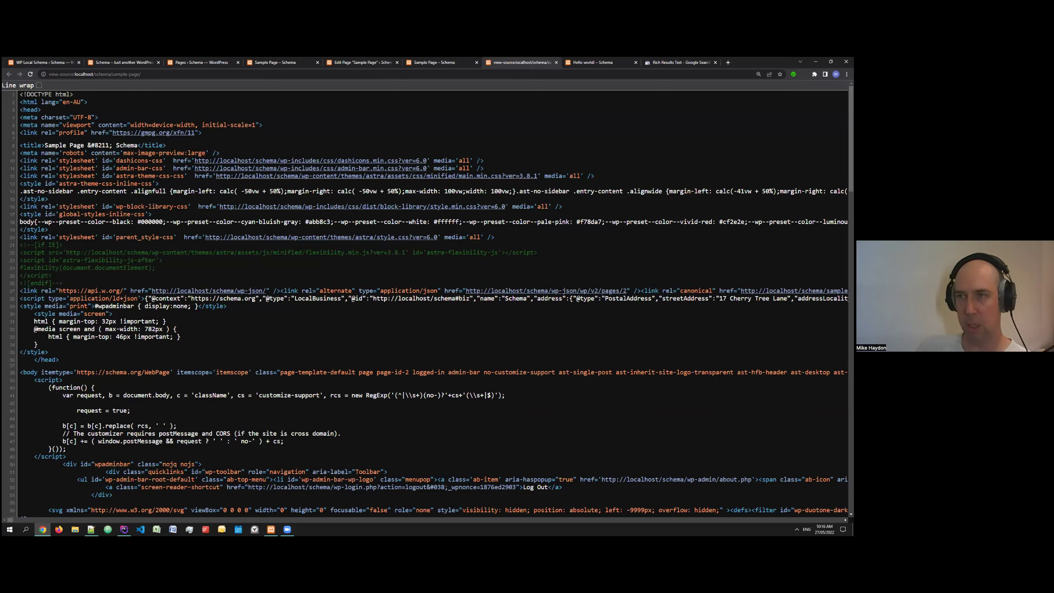
left_click(39, 85)
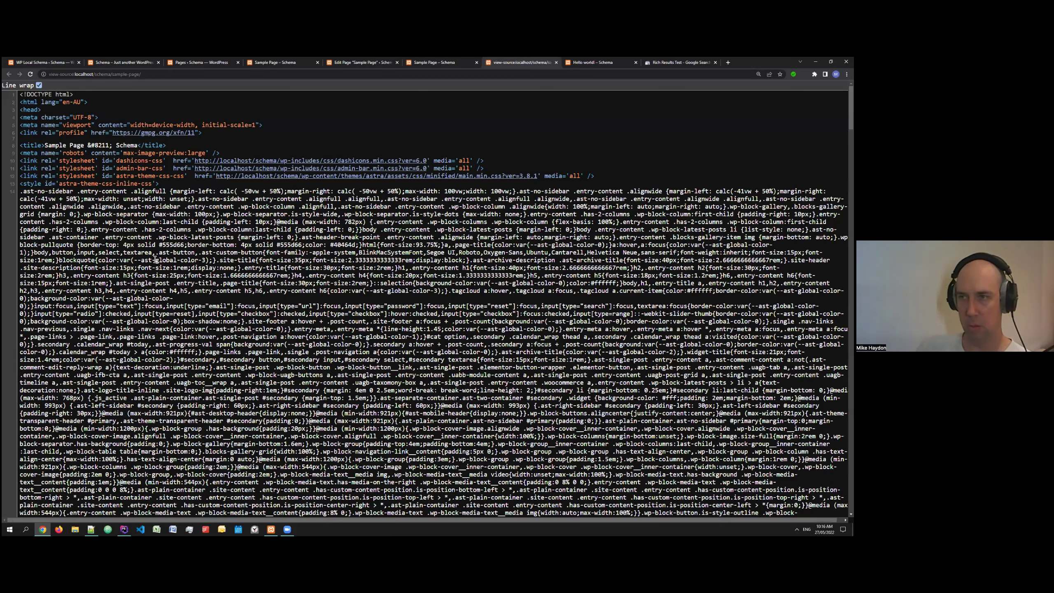
scroll(213, 287, "down", 20)
left_click_drag(20, 215, 433, 289)
key("ctrl+9")
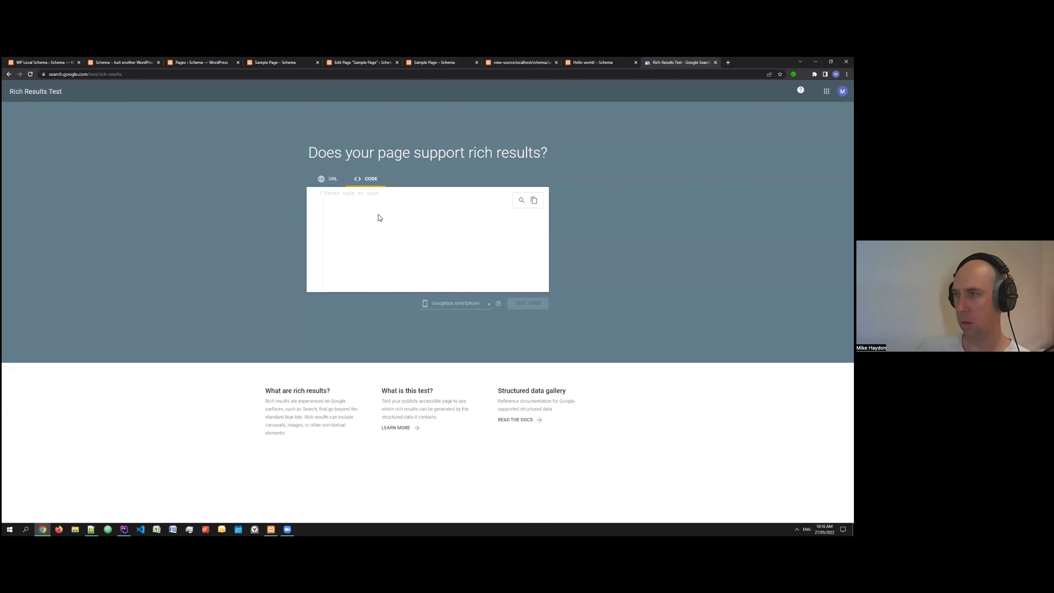
key("ctrl+v")
- Run TEST CODE on the pasted JSON-LD, yielding 1 valid Local businesses item
left_click(527, 303)
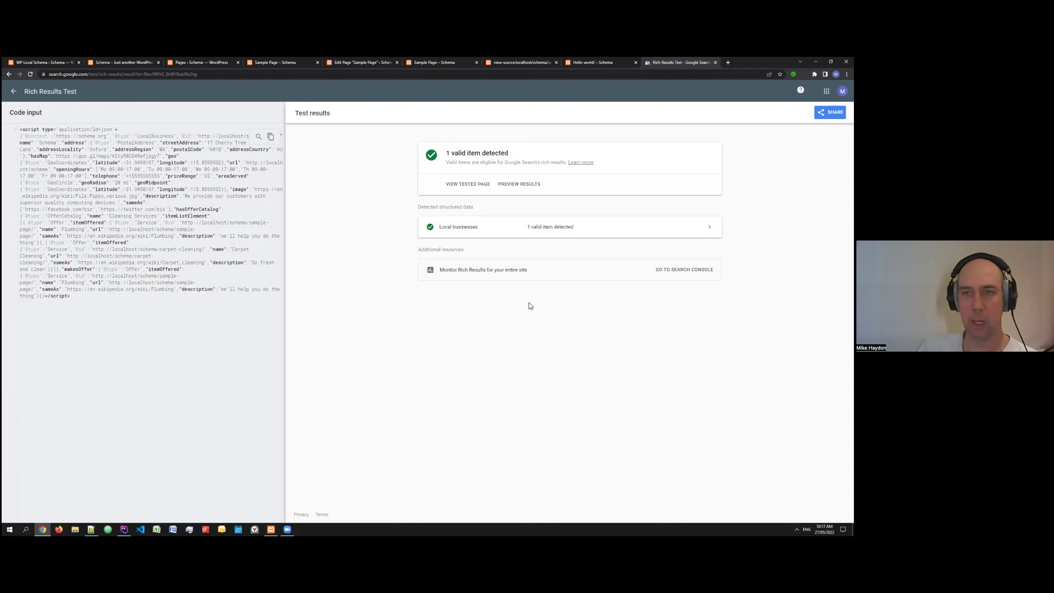
- Expand the Local businesses Schema item and review its address, hours and Cleaning Services offers
left_click(536, 231)
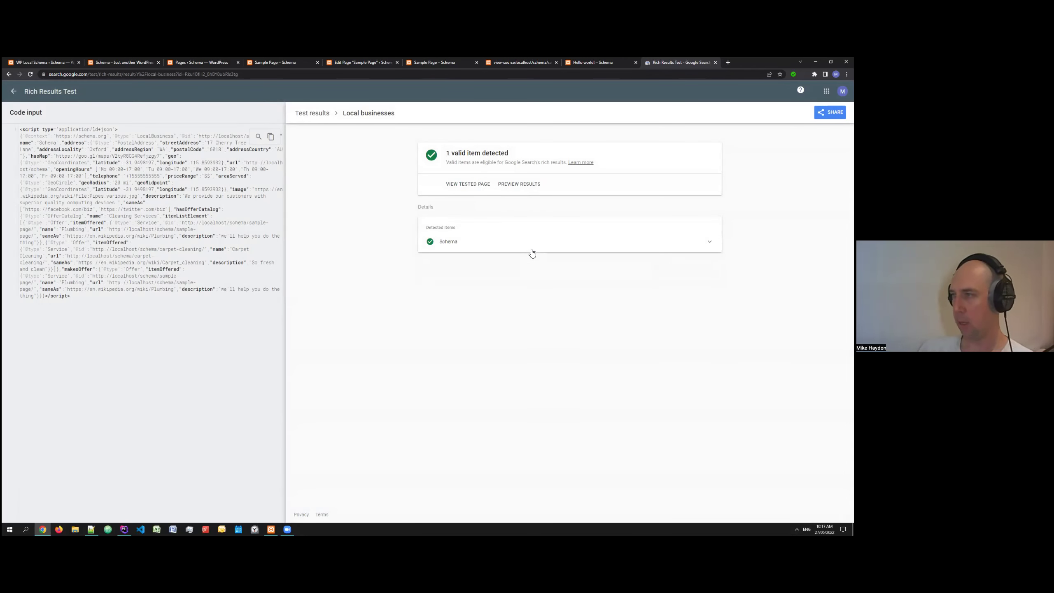
left_click(532, 248)
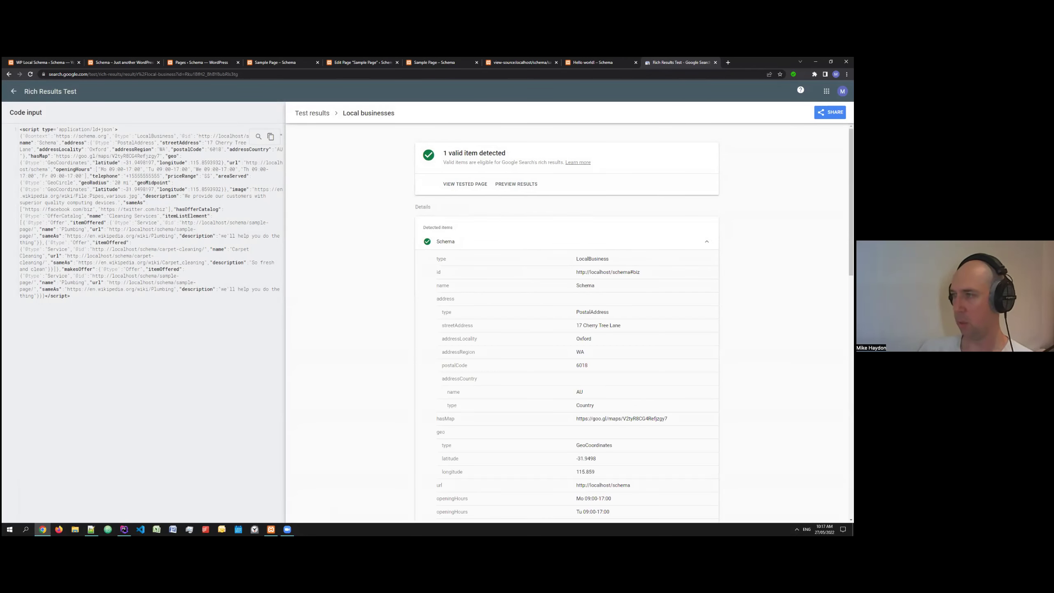
scroll(421, 253, "down", 2)
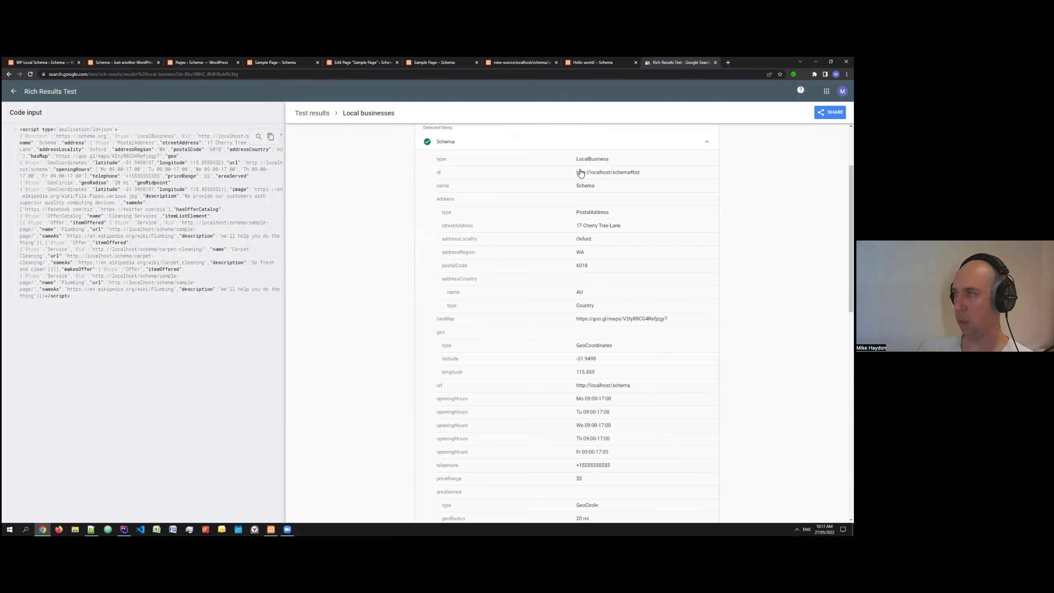
scroll(614, 197, "down", 5)
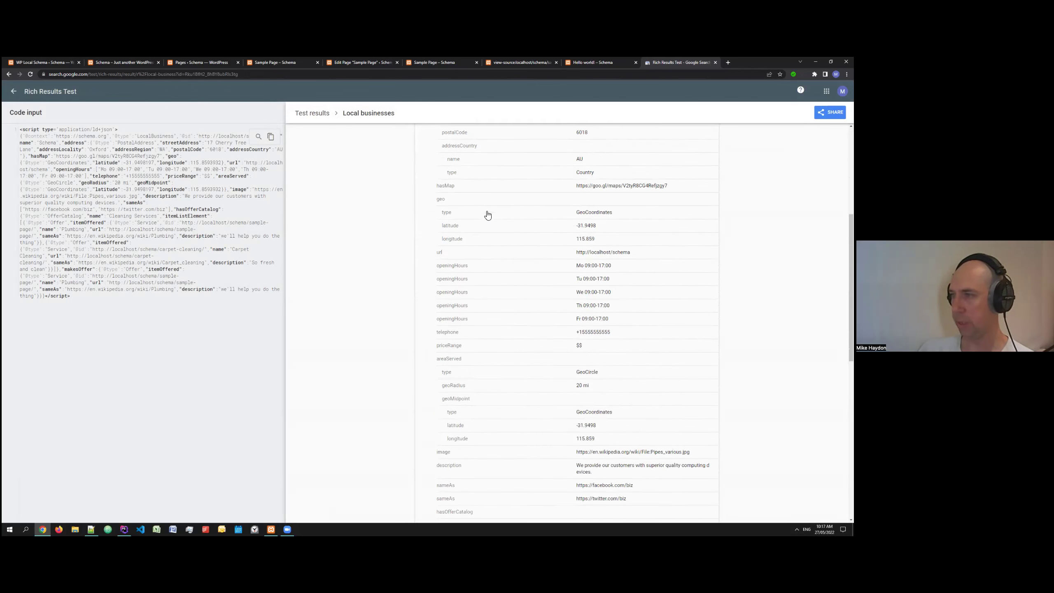
scroll(487, 213, "down", 4)
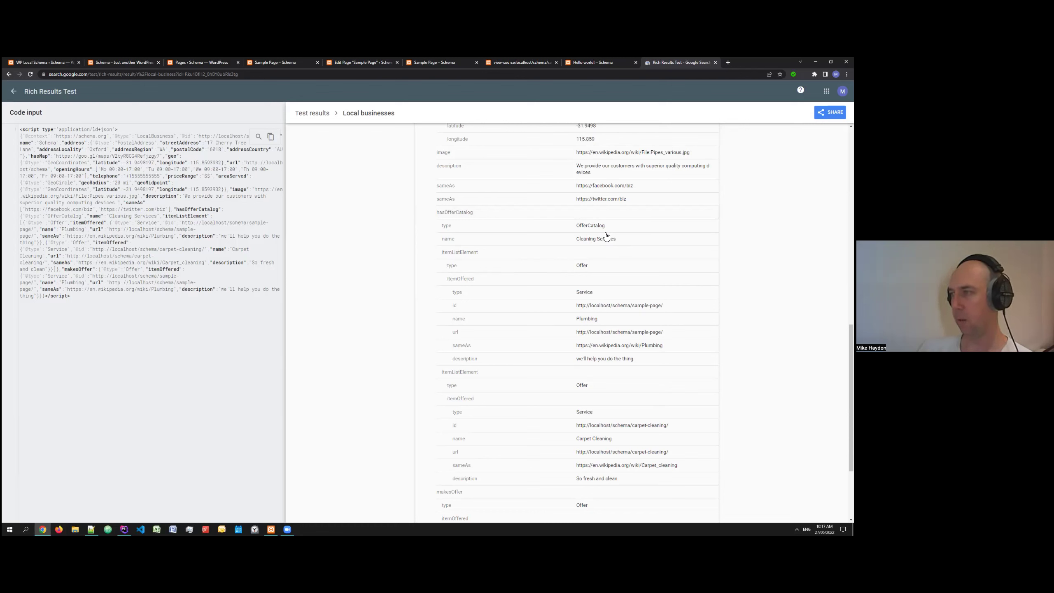
scroll(621, 241, "down", 2)
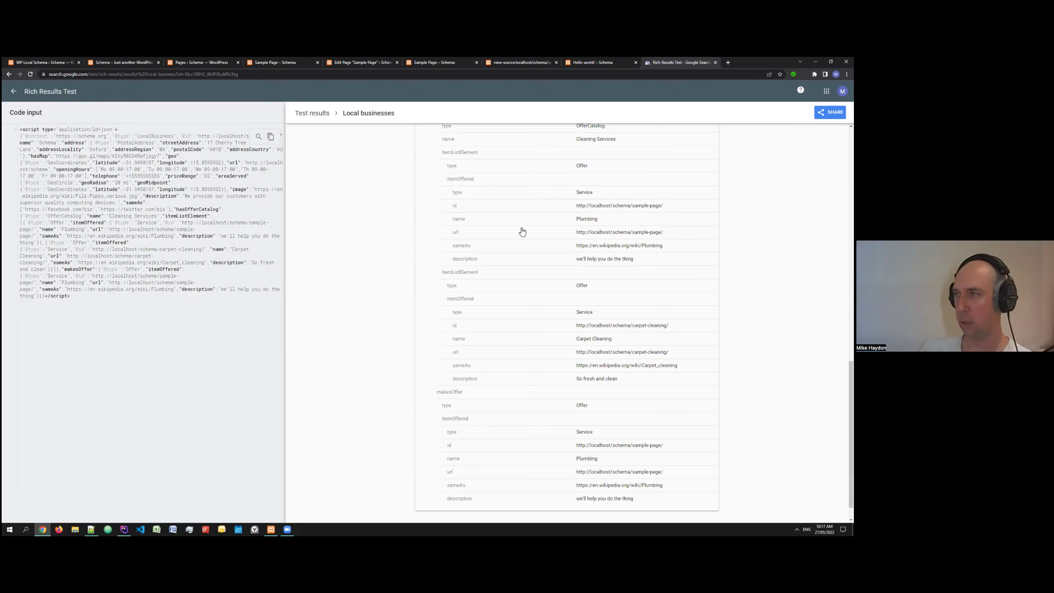
scroll(518, 205, "up", 1)
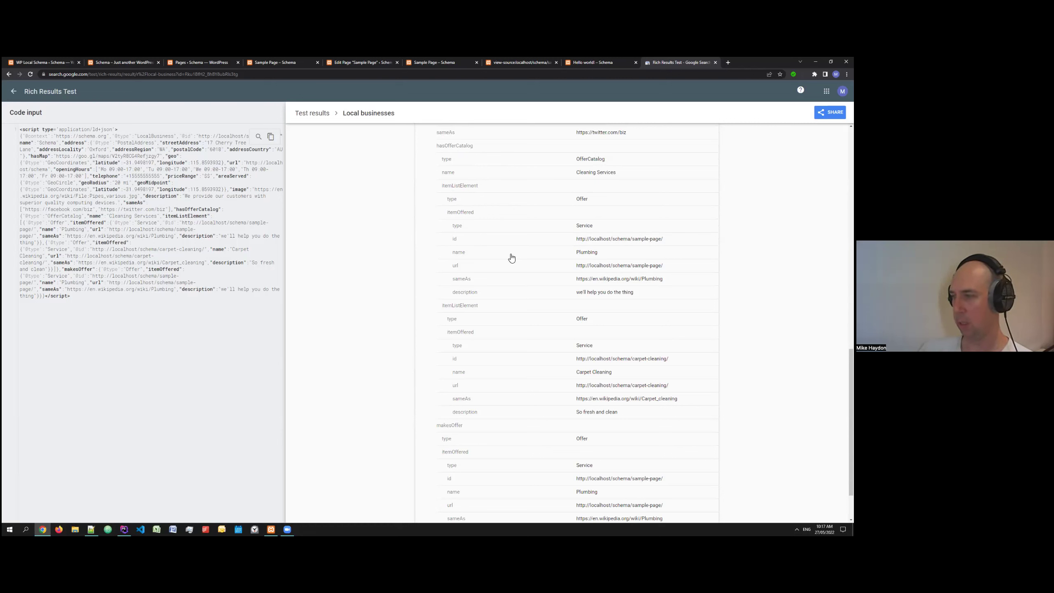
scroll(513, 253, "down", 2)
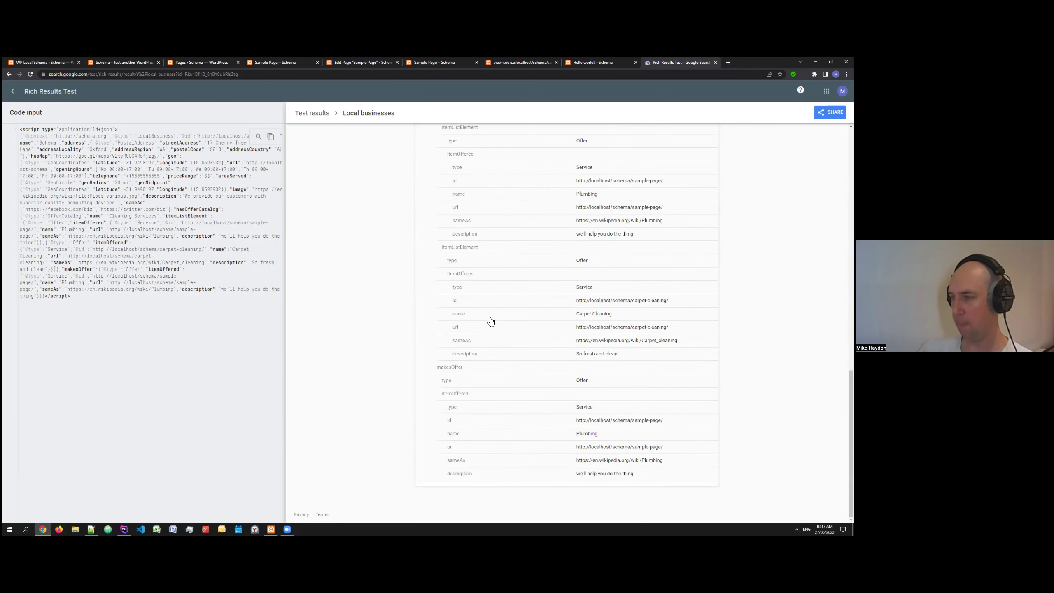
scroll(652, 327, "up", 4)
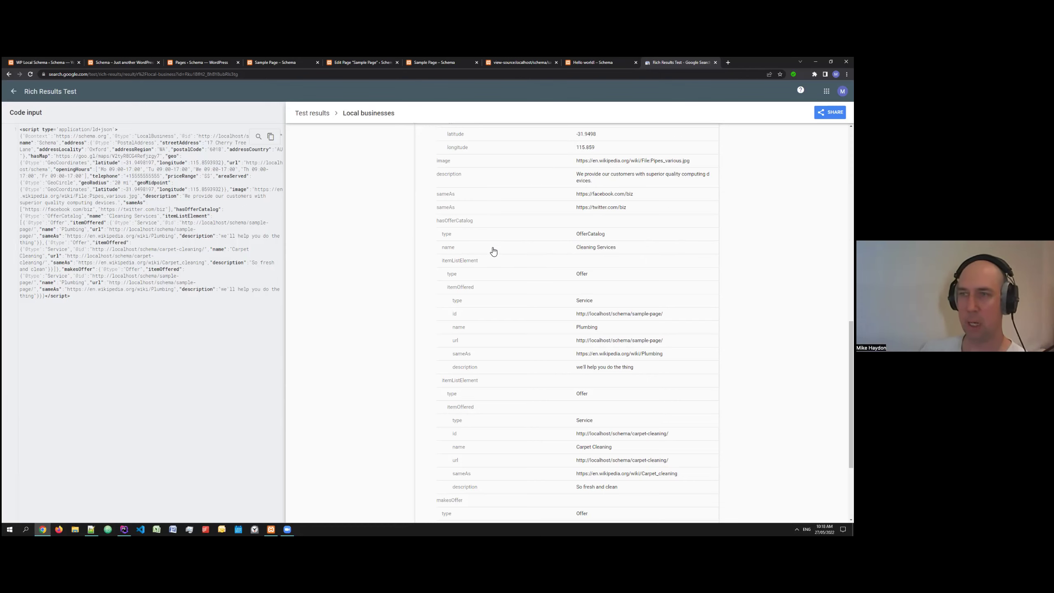
- Go back to the WP Local Schema settings in WordPress
left_click(55, 64)
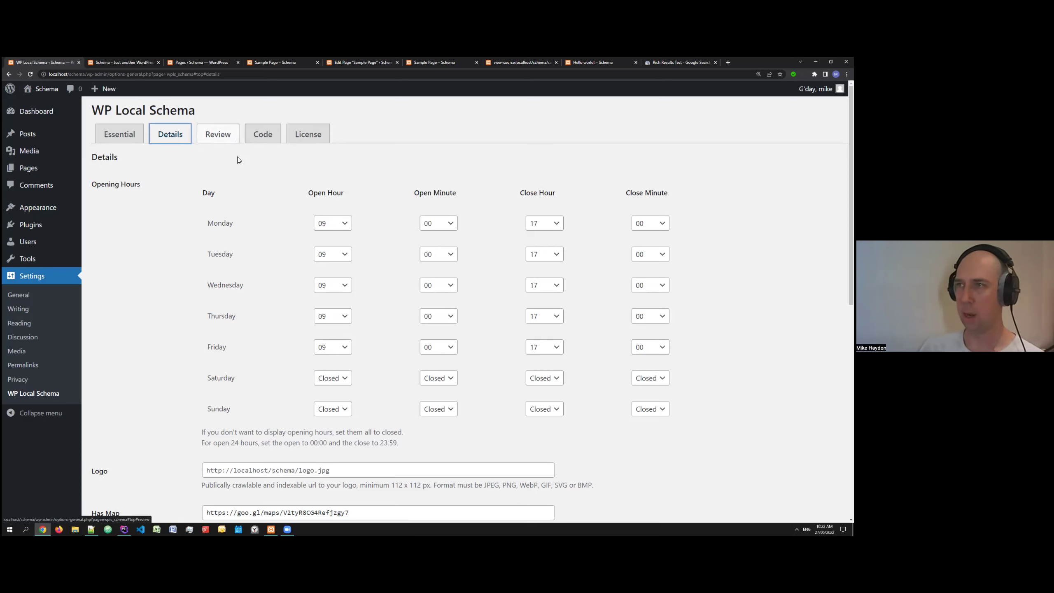
- Show the Code tab's generated LocalBusiness JSON-LD and select all of it for copying
left_click(276, 138)
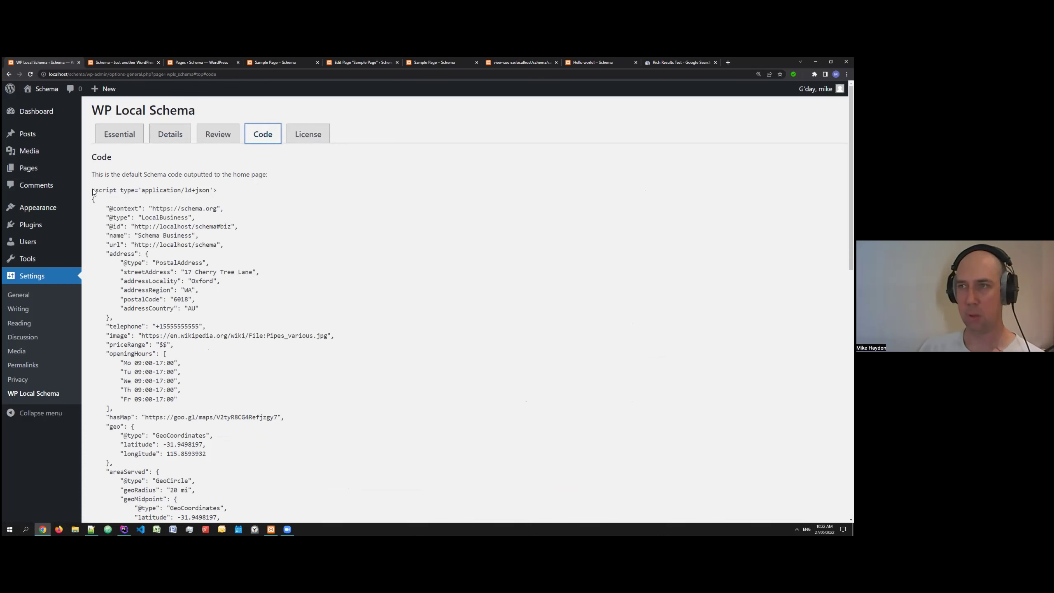
left_click_drag(92, 194, 329, 300)
scroll(454, 341, "down", 15)
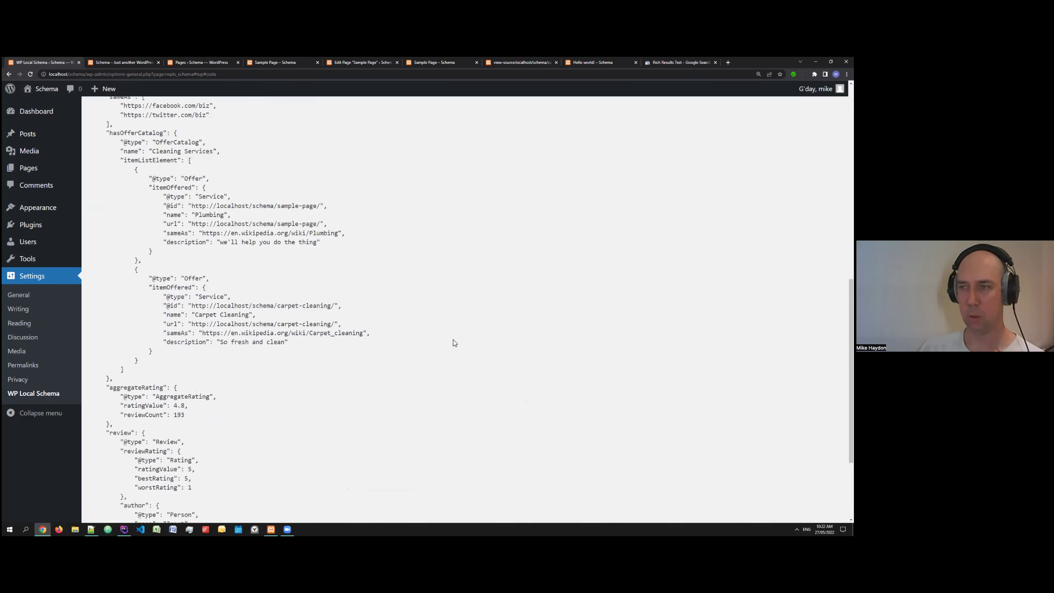
scroll(390, 303, "down", 3)
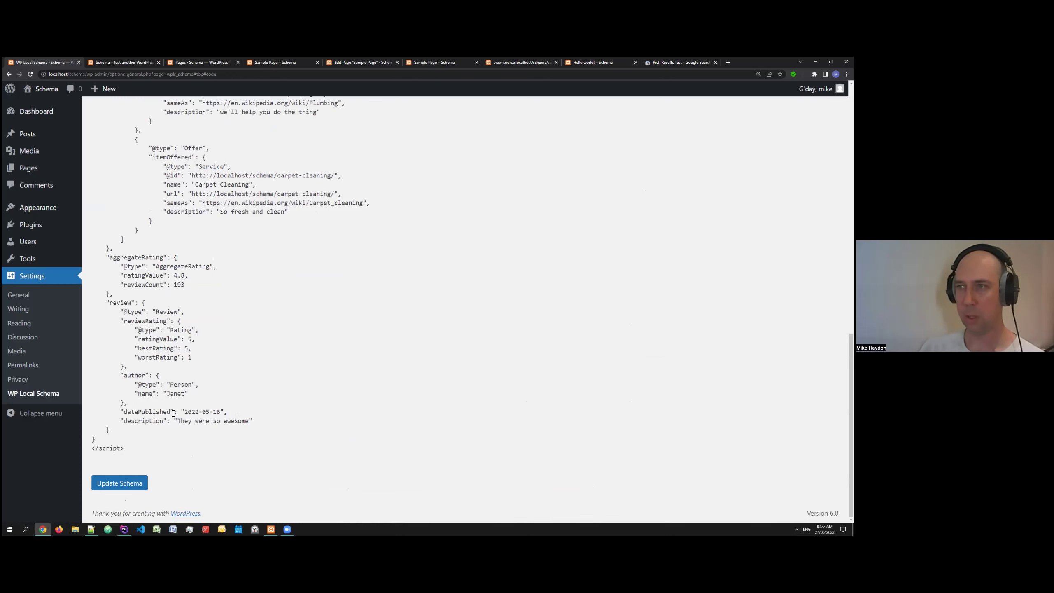
scroll(171, 427, "up", 5)
scroll(180, 412, "down", 5)
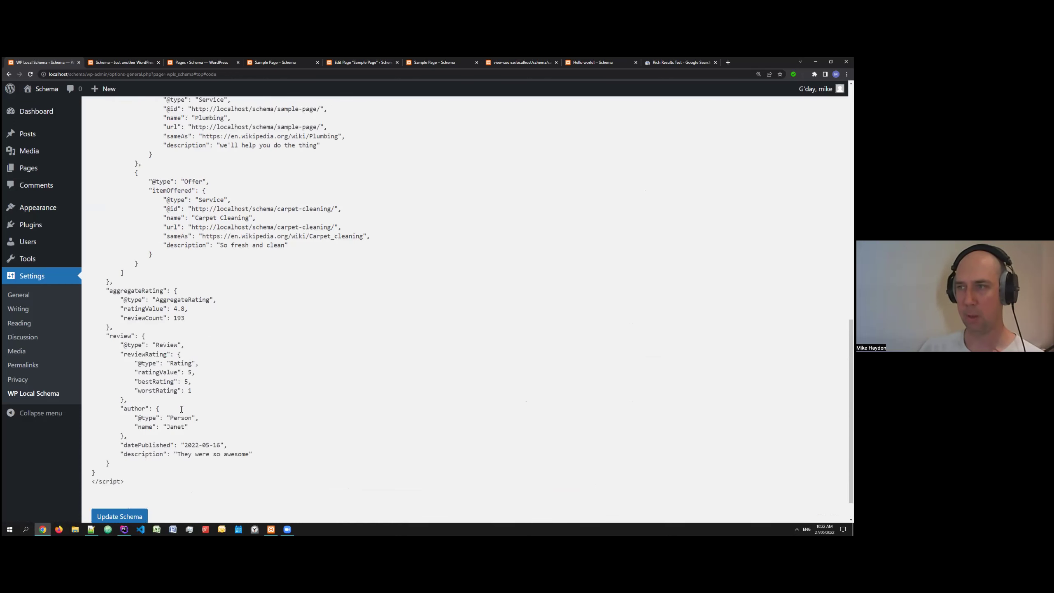
key("ctrl+a")
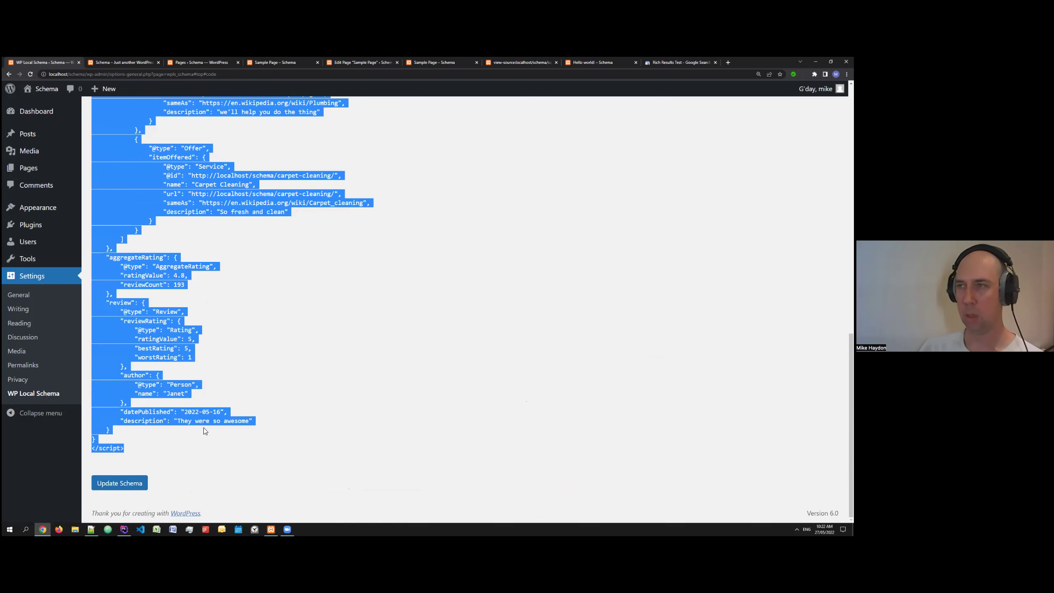
scroll(203, 428, "up", 4)
left_click(279, 343)
scroll(279, 346, "up", 7)
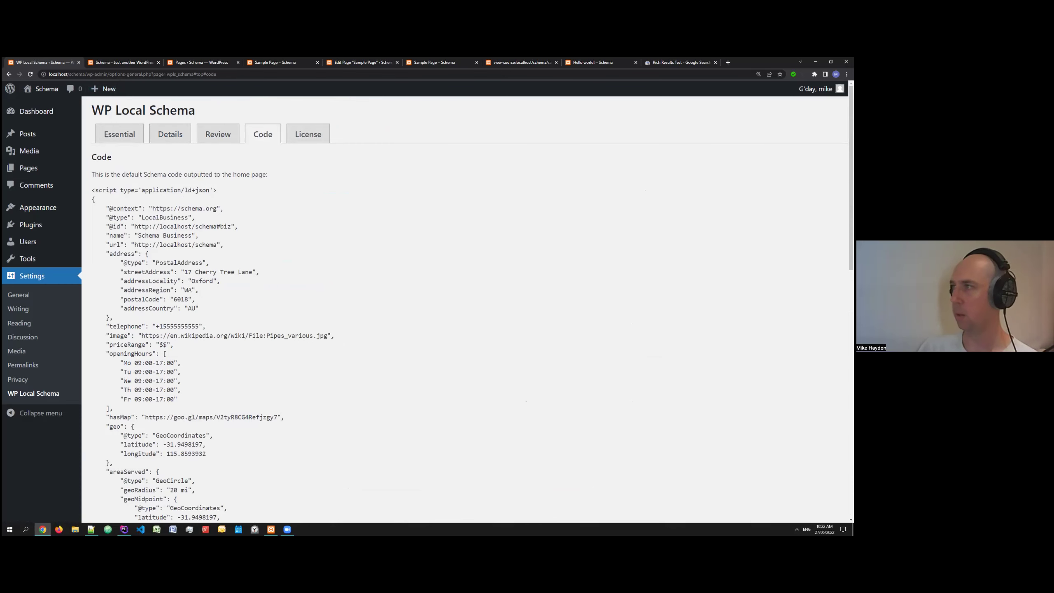
- Replace the Rich Results Test code with the copied schema and rerun, getting 3 valid items
key("ctrl+9")
left_click(147, 307)
key("ctrl+a")
key("ctrl+v")
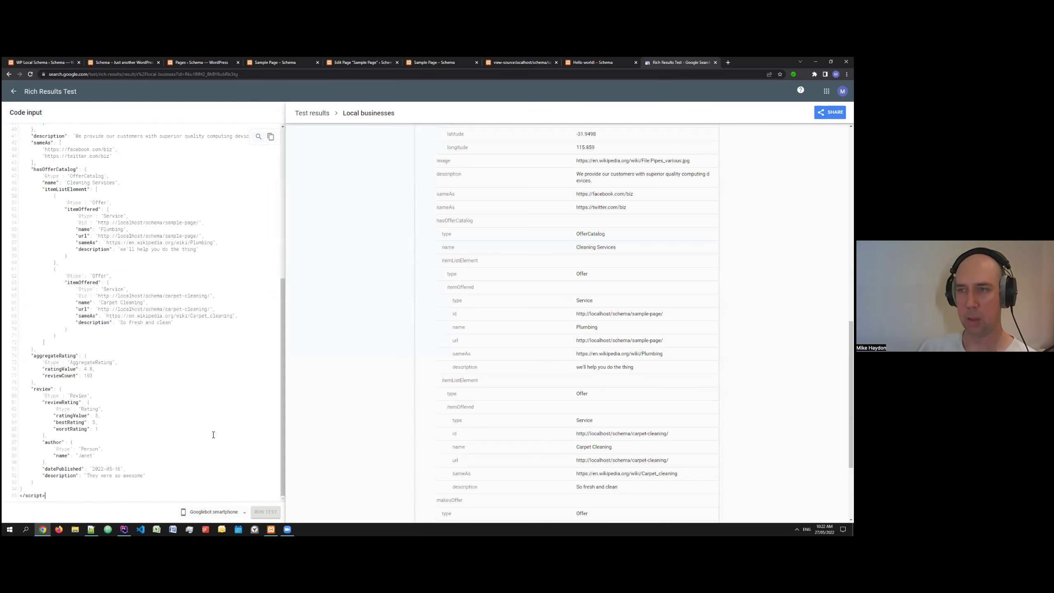
left_click(266, 512)
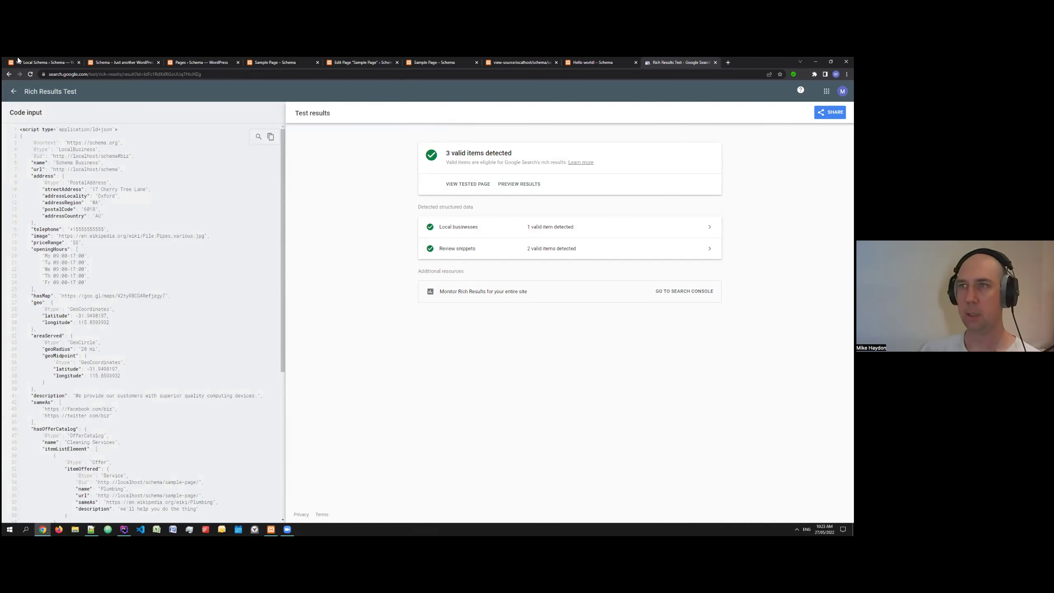
- Return to the WP Local Schema Code tab and read the home page JSON-LD, including the 4.8 aggregateRating and the 5-star review
left_click(35, 63)
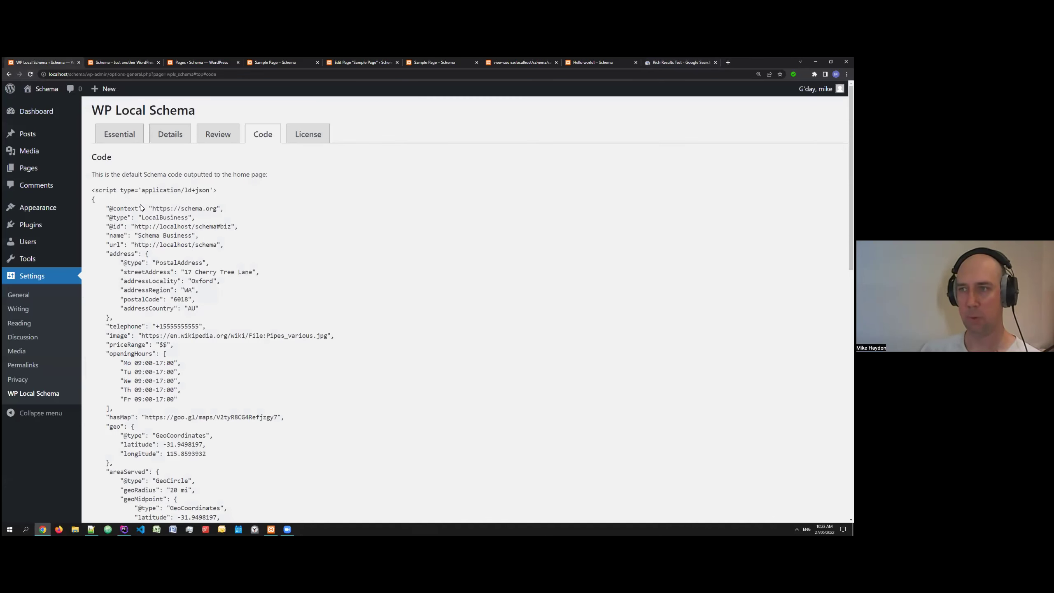
scroll(142, 206, "down", 2)
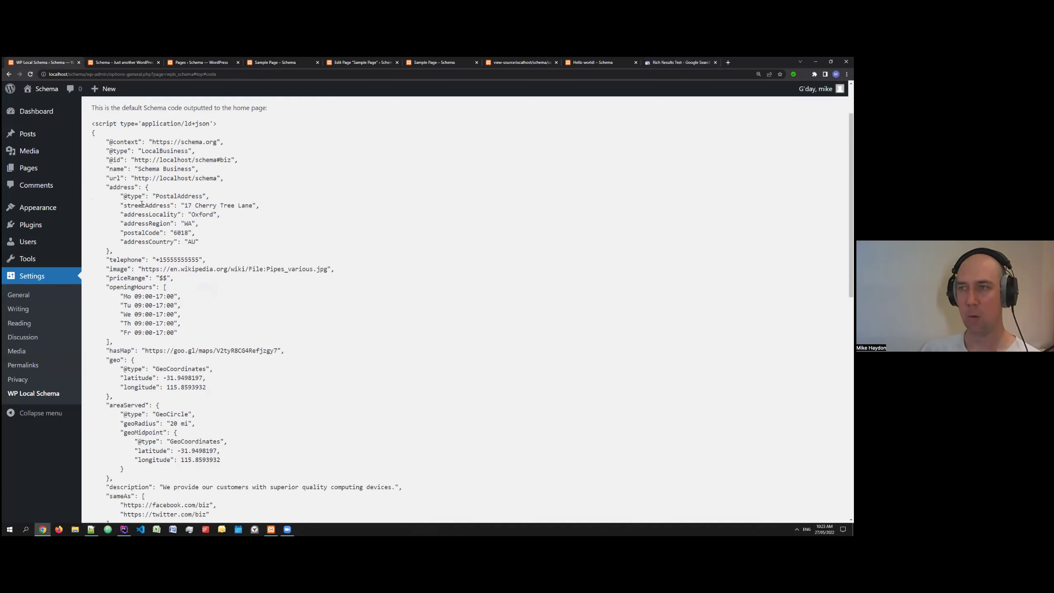
scroll(142, 205, "down", 3)
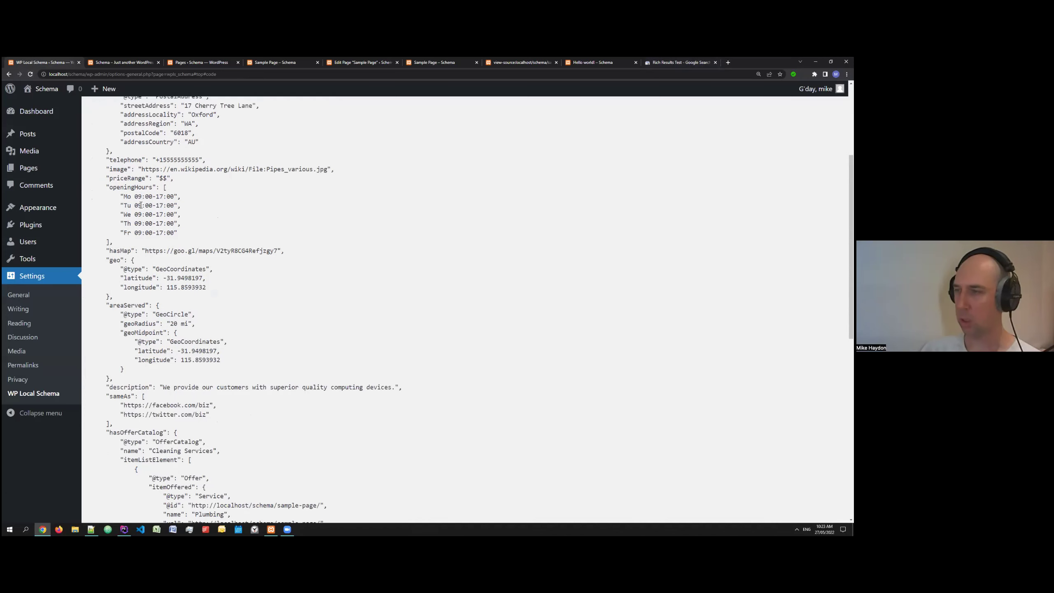
scroll(142, 205, "down", 2)
scroll(140, 206, "down", 9)
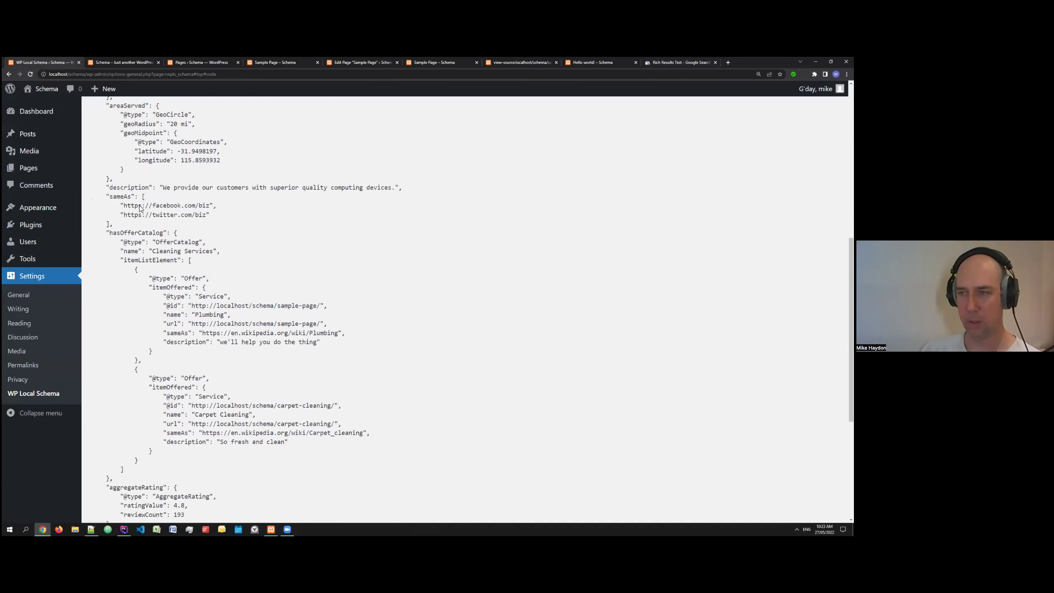
scroll(139, 205, "down", 2)
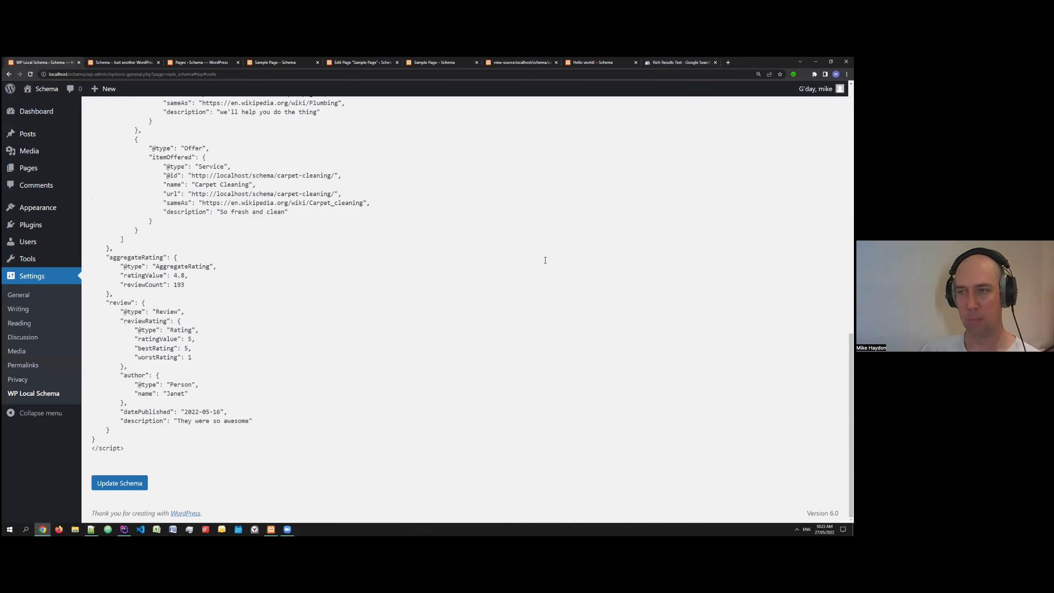
scroll(480, 233, "up", 13)
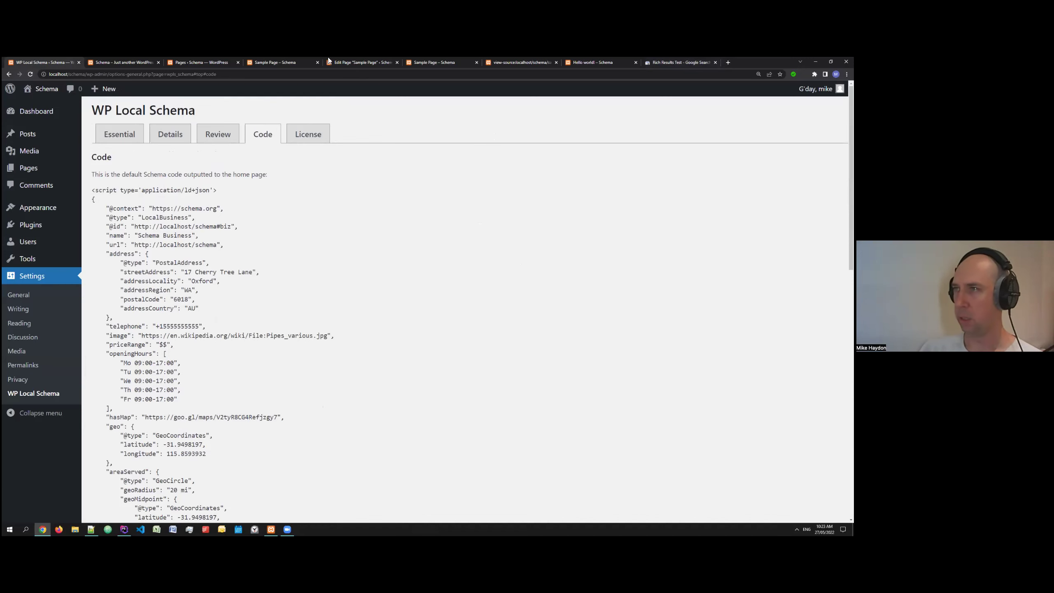
- In the Sample Page editor, check the Plumbing service name and its Wikipedia sameAs link
left_click(361, 61)
scroll(604, 417, "down", 2)
scroll(581, 392, "down", 3)
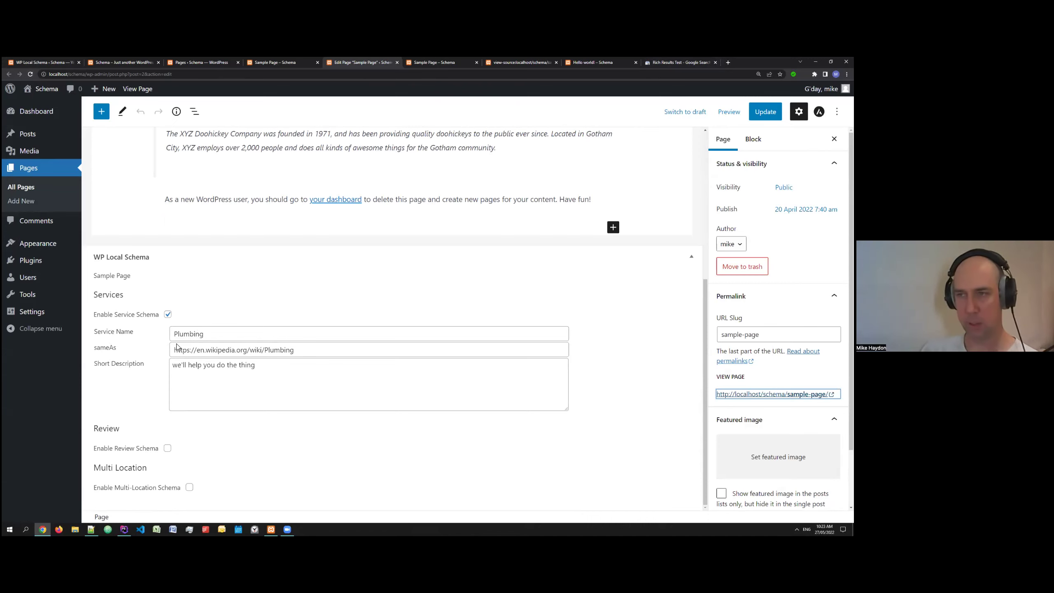
double_click(217, 332)
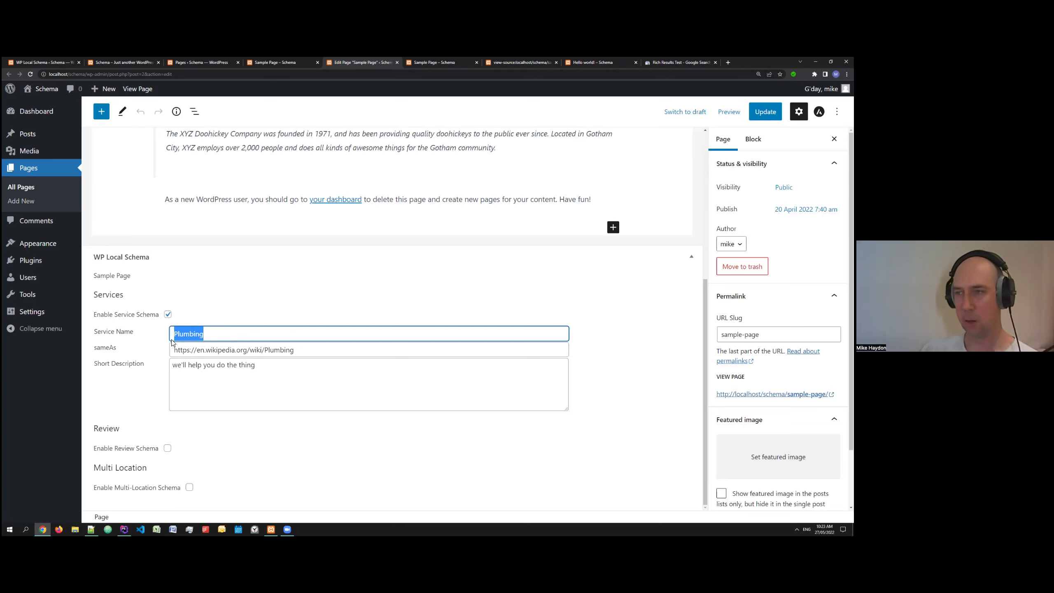
left_click(215, 334)
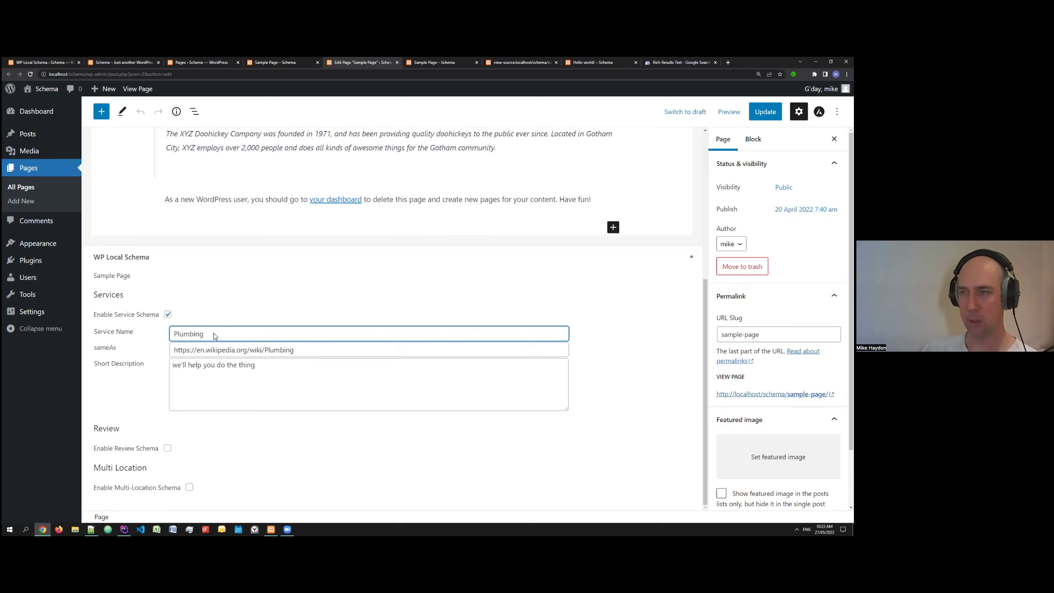
double_click(225, 337)
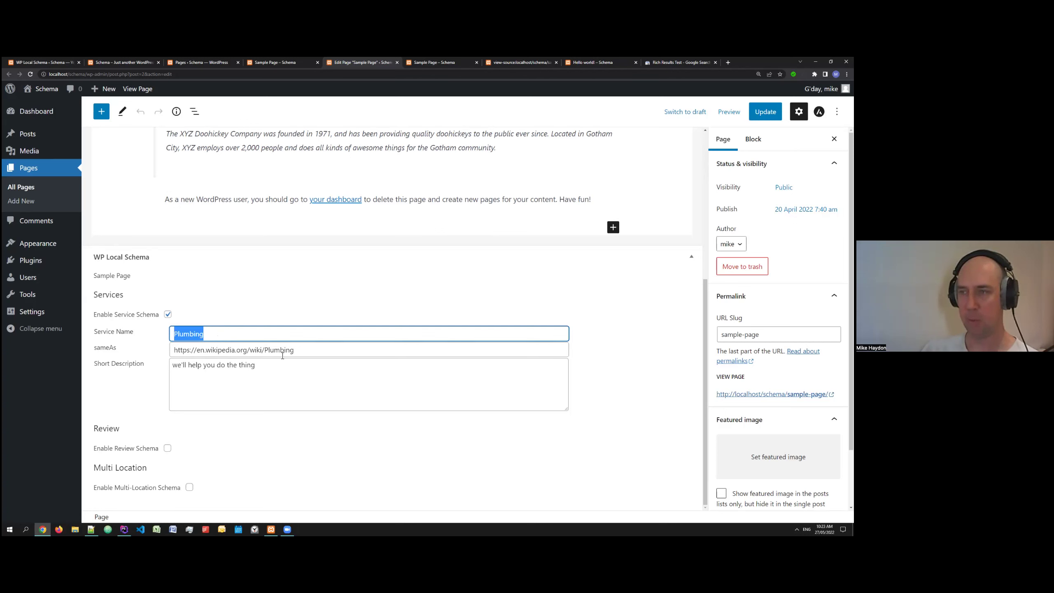
left_click_drag(306, 351, 143, 340)
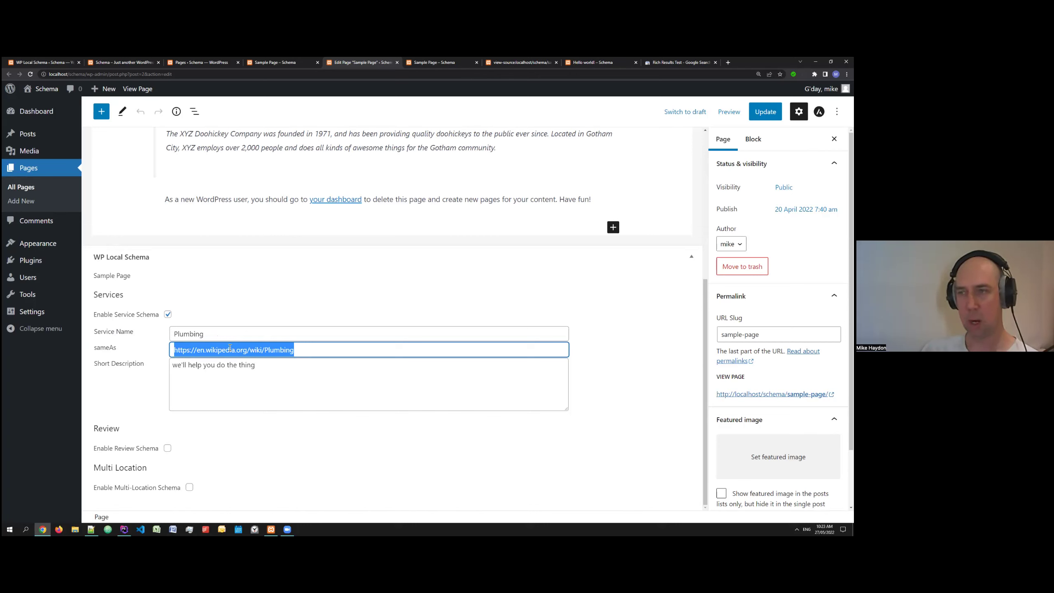
- Check the service's short description, then enable Review Schema for the Sample Page
left_click(283, 394)
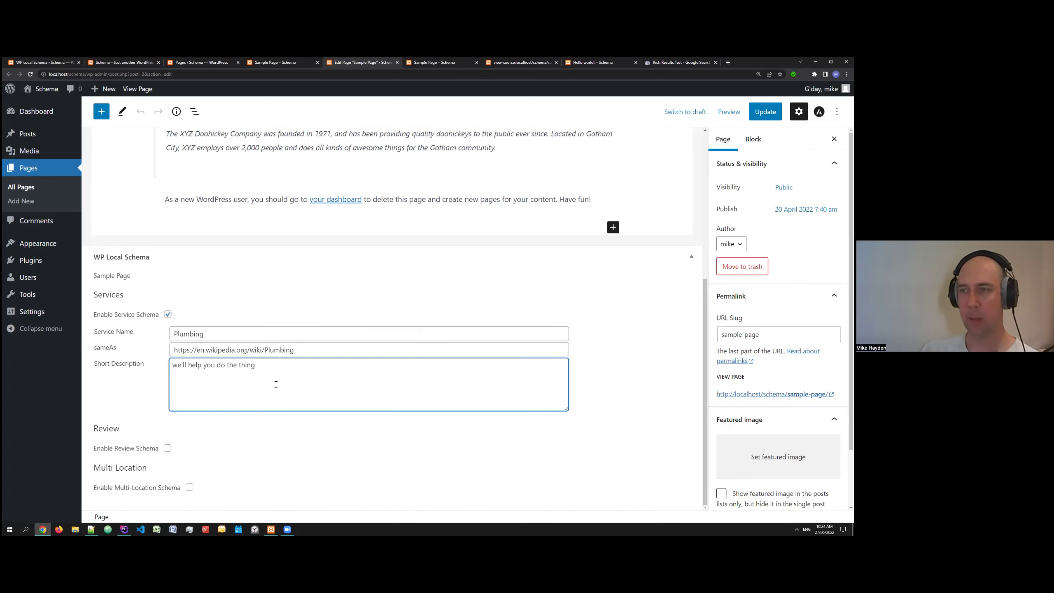
left_click_drag(276, 385, 160, 365)
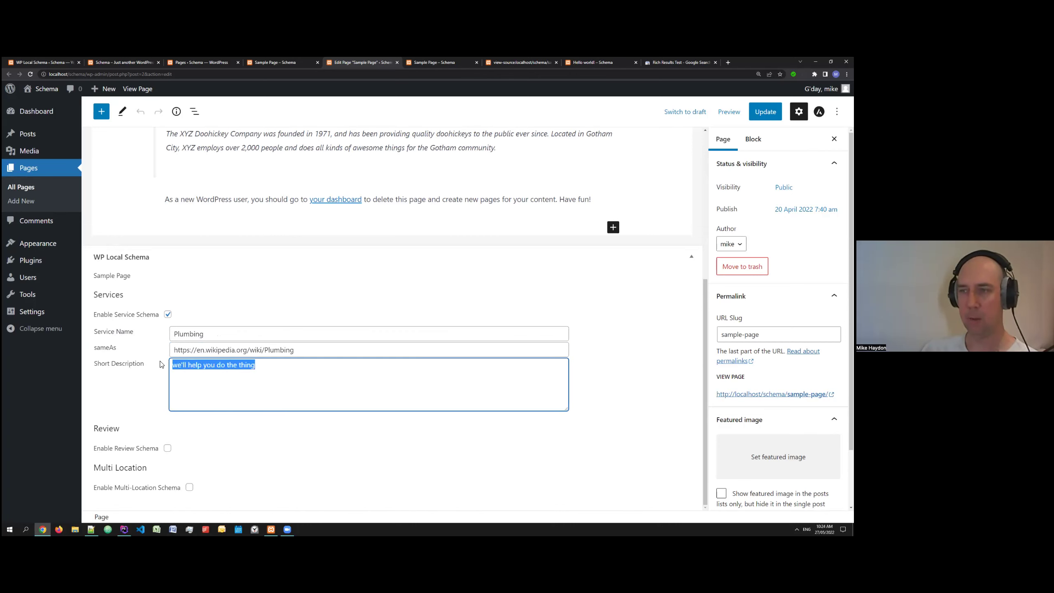
left_click(191, 334)
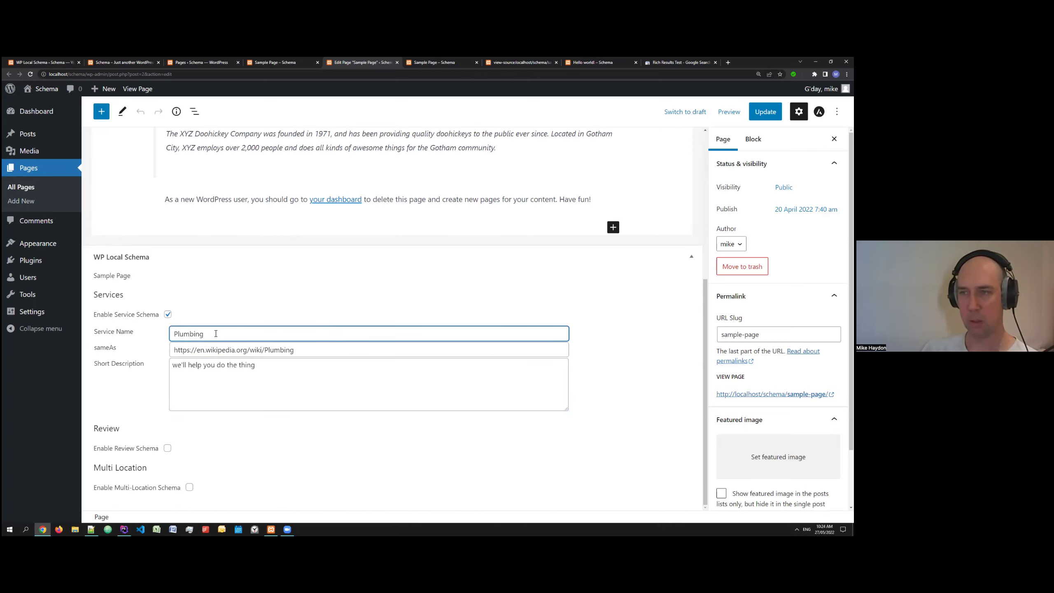
double_click(186, 334)
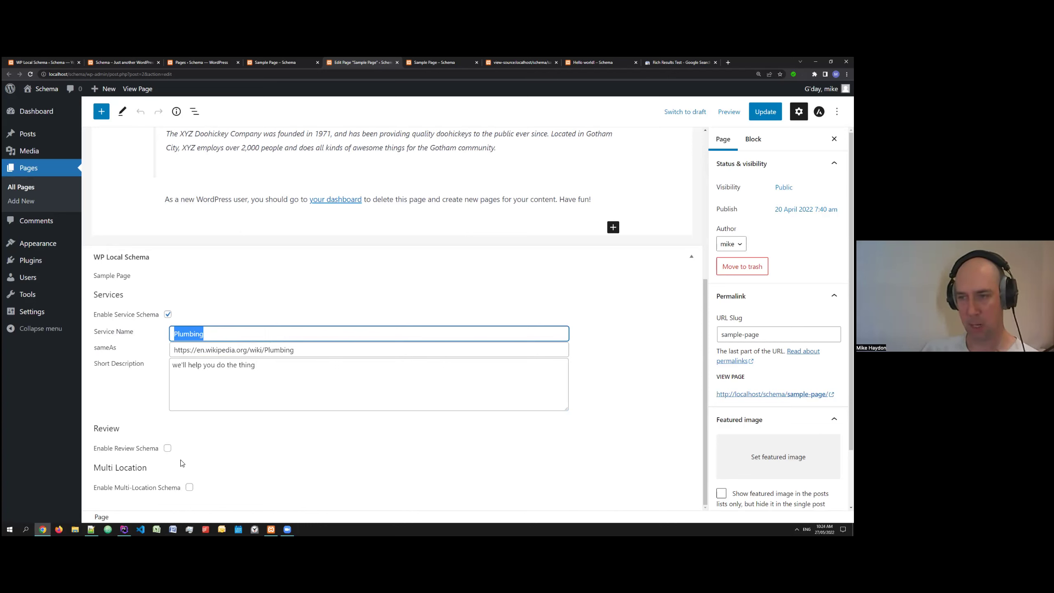
left_click(168, 451)
scroll(245, 370, "down", 3)
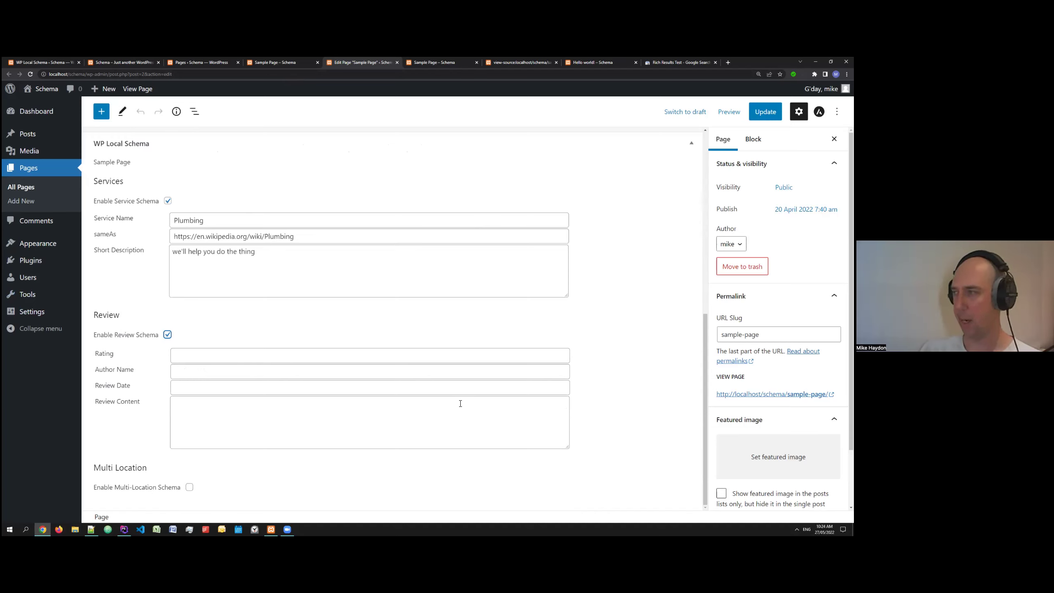
- Go through the empty review Author Name and Rating fields, then enable Multi-Location Schema for the page
left_click(267, 366)
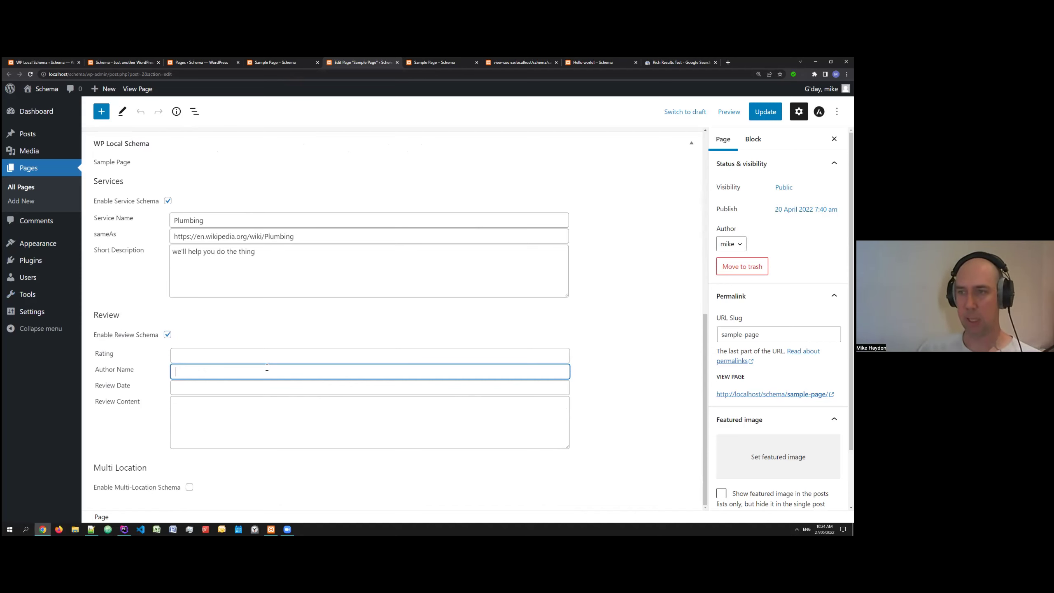
left_click(248, 351)
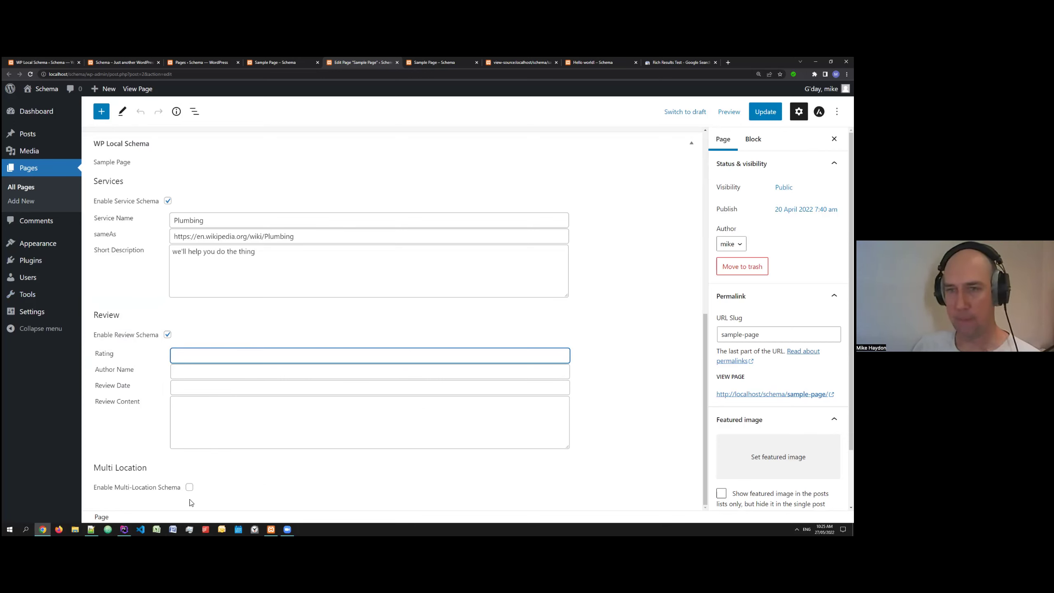
left_click(189, 488)
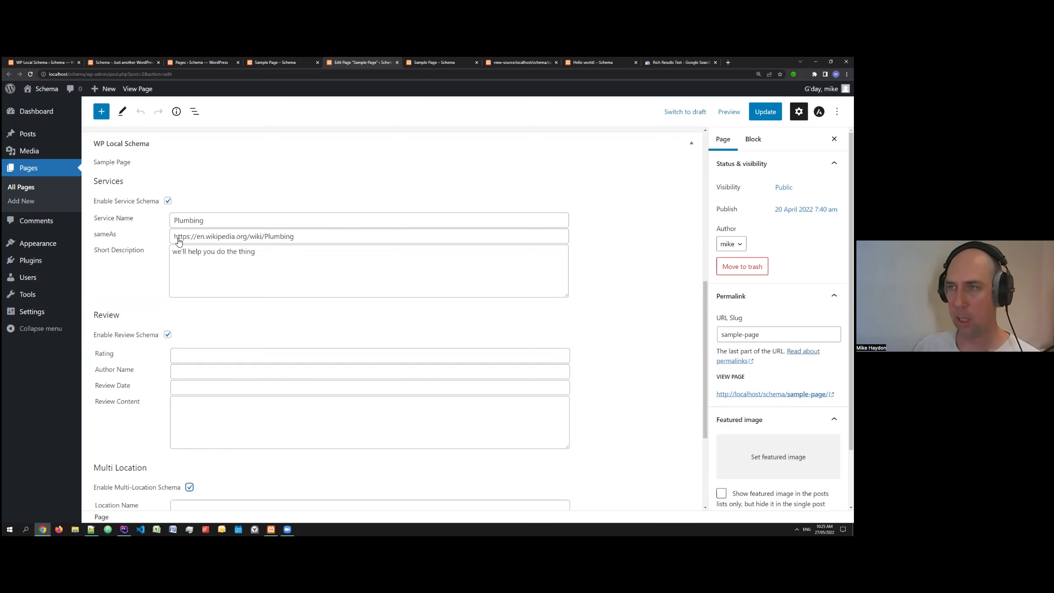
- Turn off service schema for the page and enter 'Business Phoenix' as the location name
left_click(167, 201)
scroll(170, 209, "down", 2)
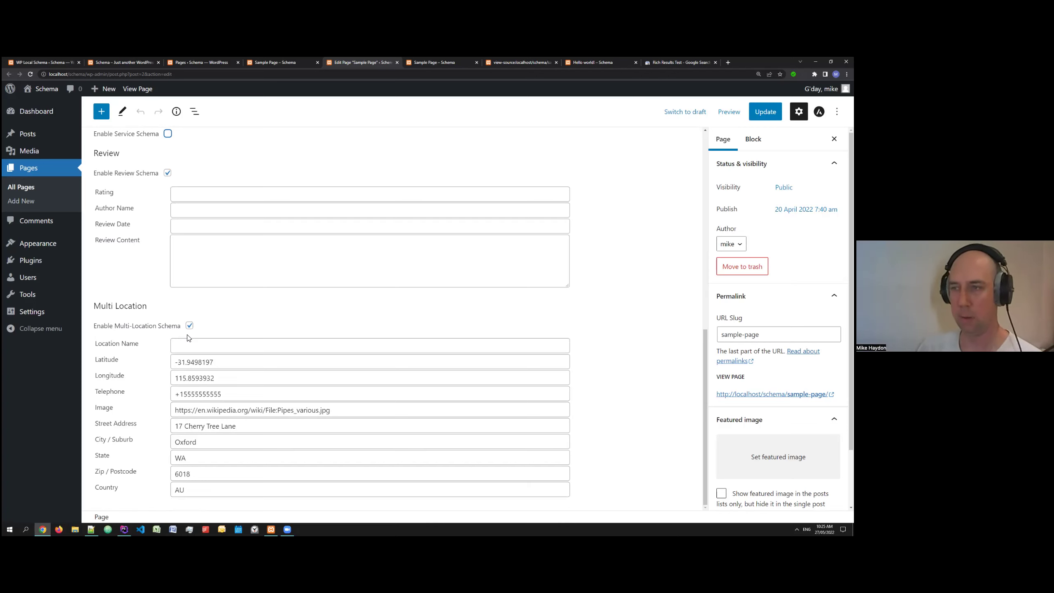
left_click(244, 345)
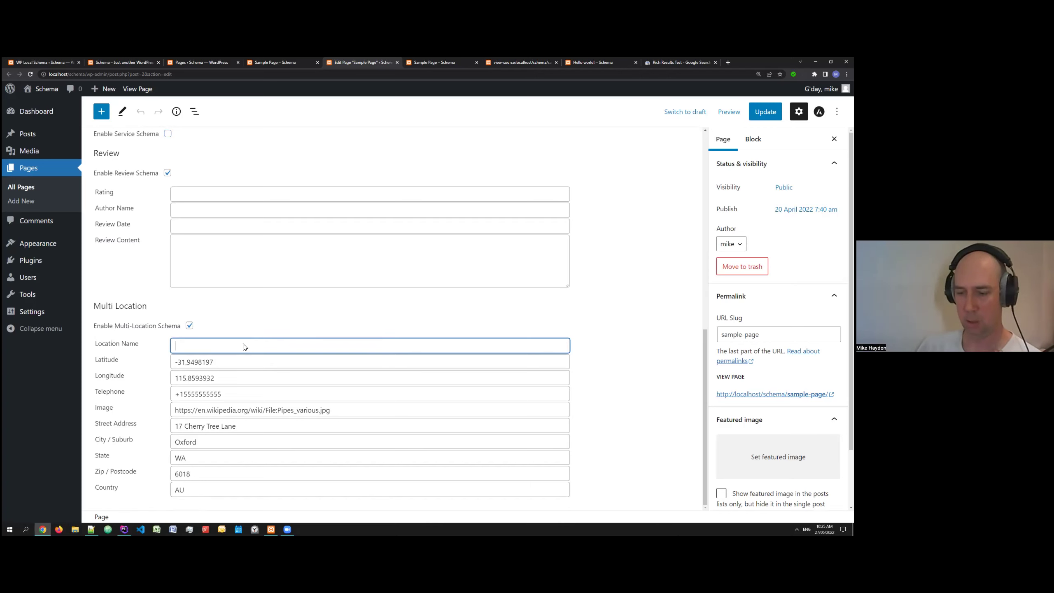
type("Business P")
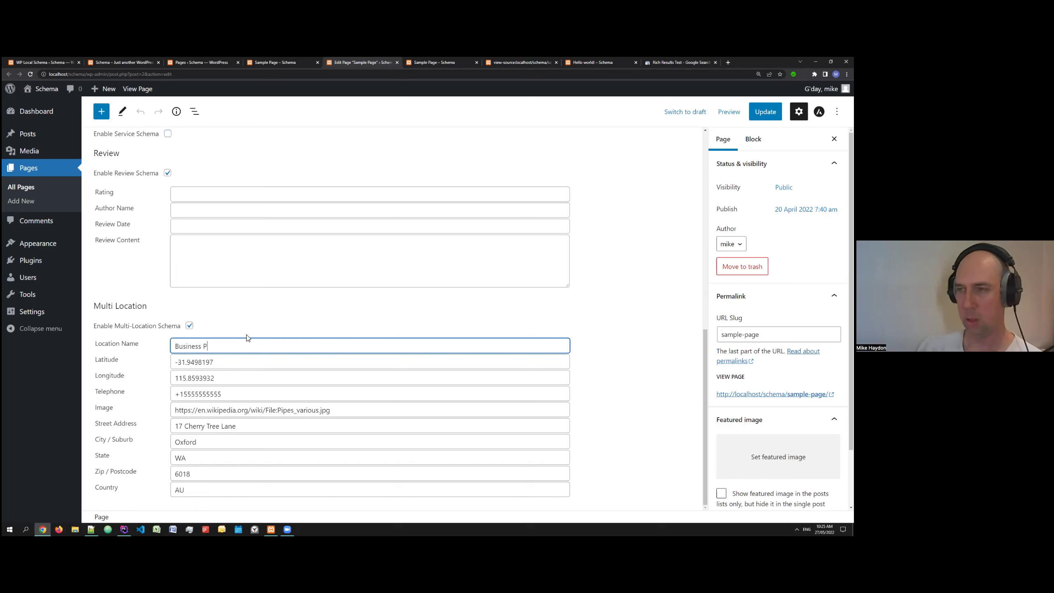
type("hoenix")
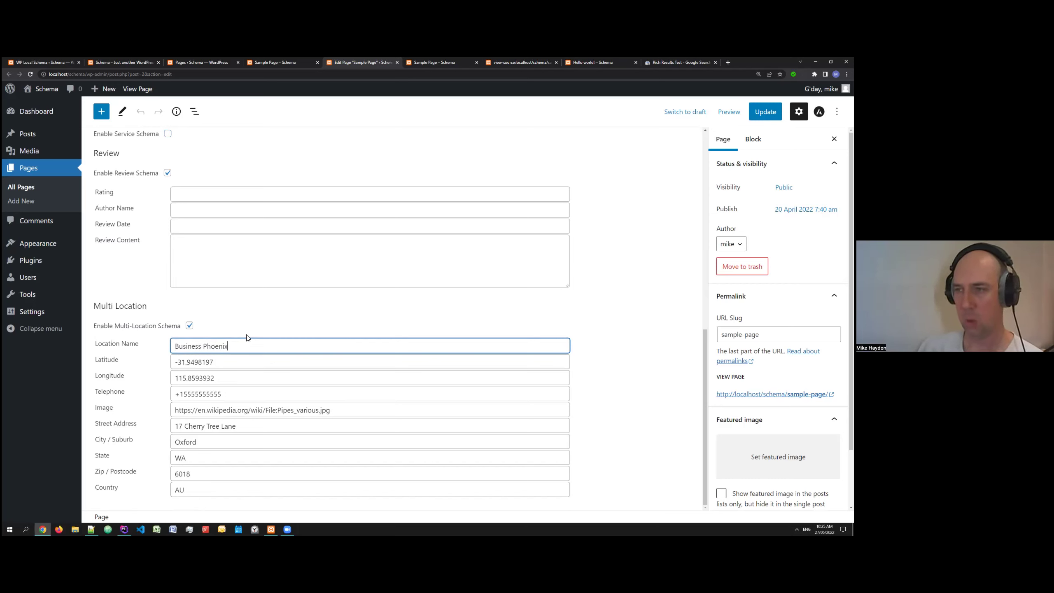
left_click(192, 346)
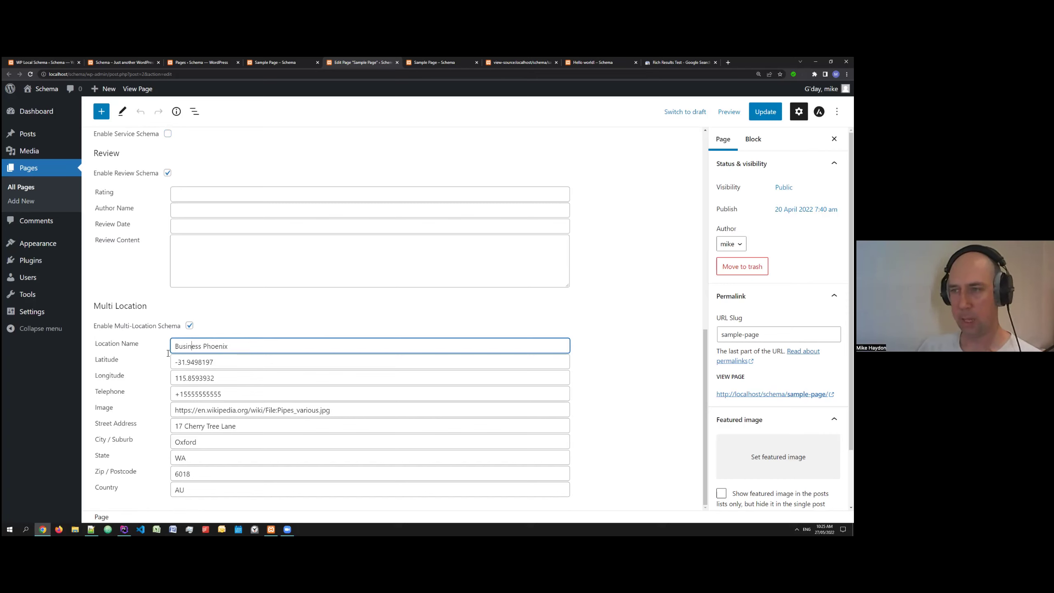
- Review the location's latitude, longitude, image address and '17 Cherry Tree Lane, Oxford' street address
left_click_drag(221, 365, 168, 370)
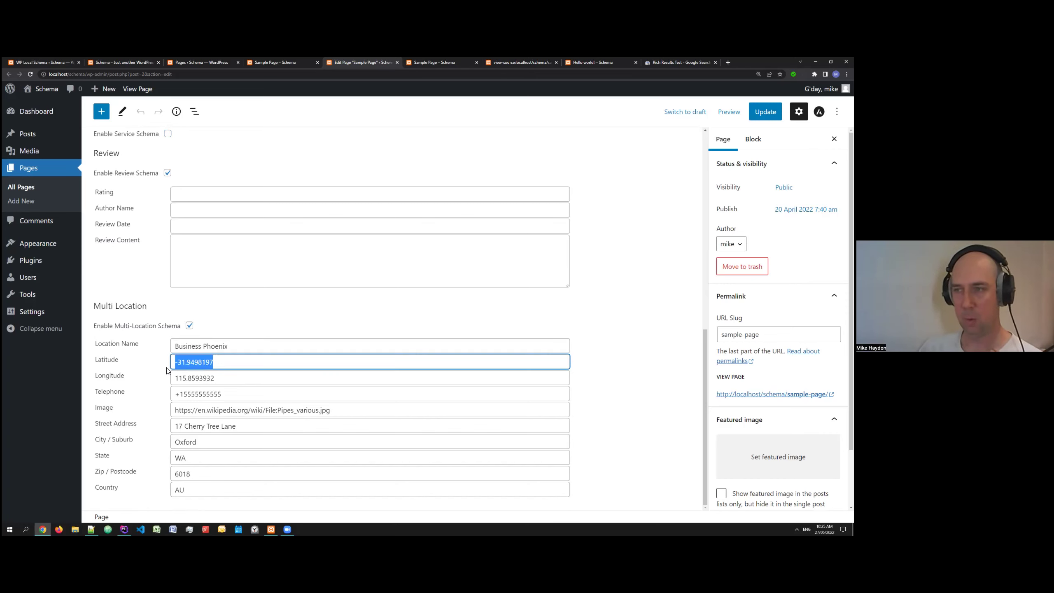
left_click_drag(229, 380, 168, 381)
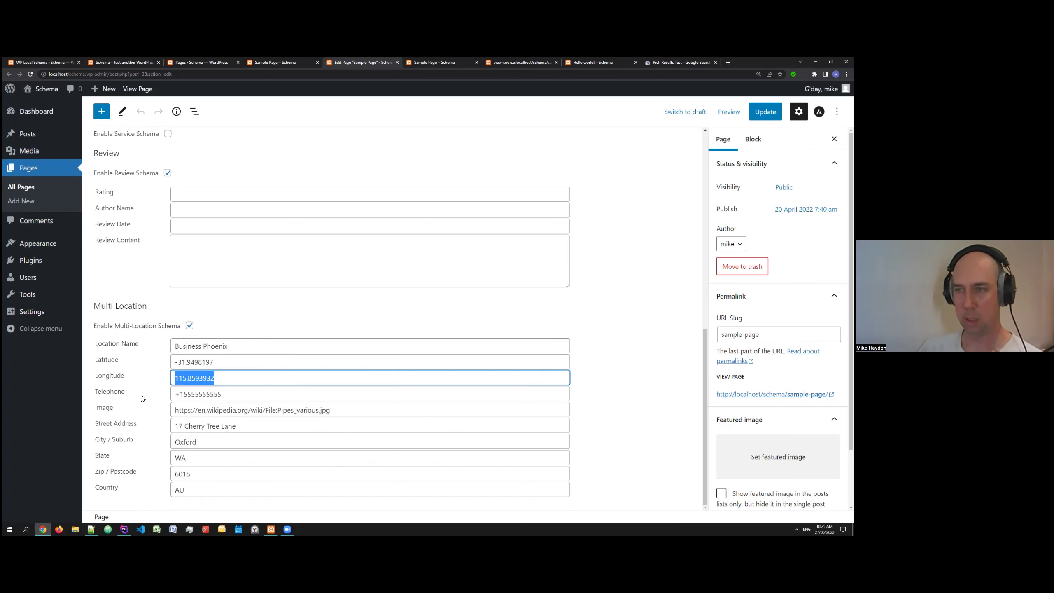
left_click_drag(326, 412, 160, 434)
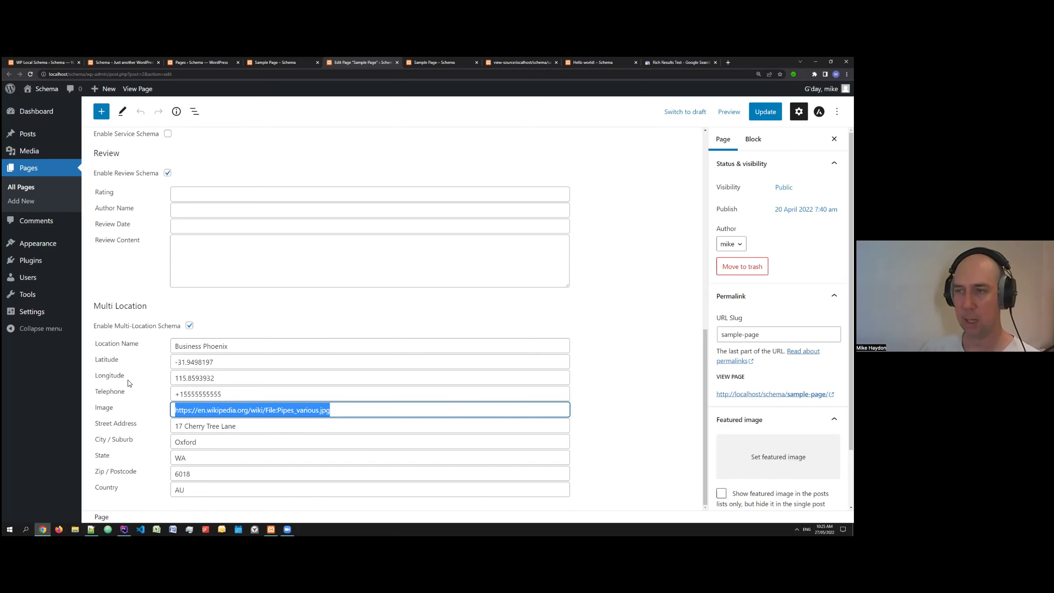
left_click(186, 380)
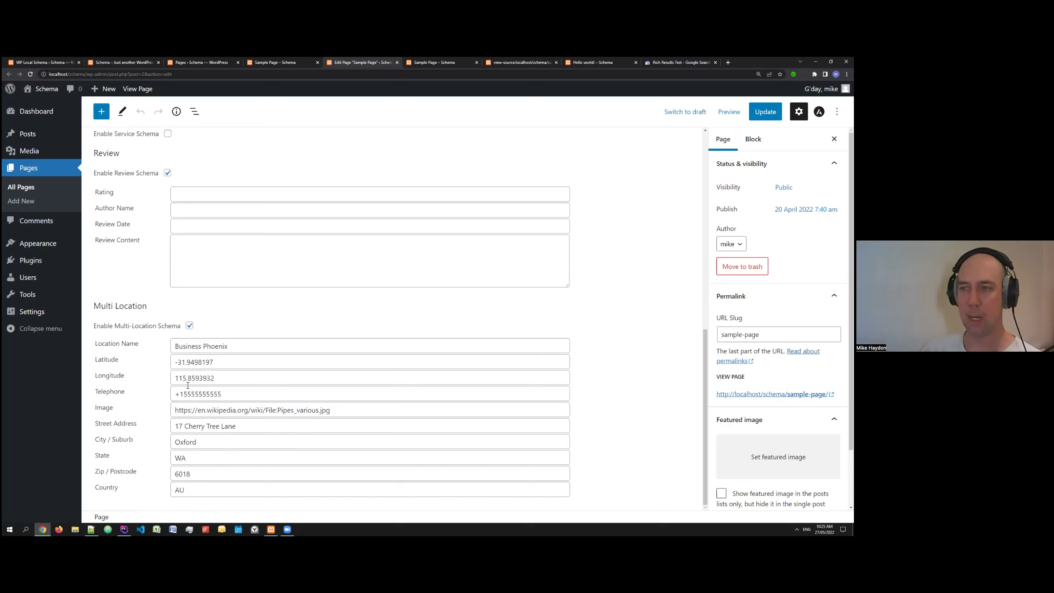
left_click(191, 426)
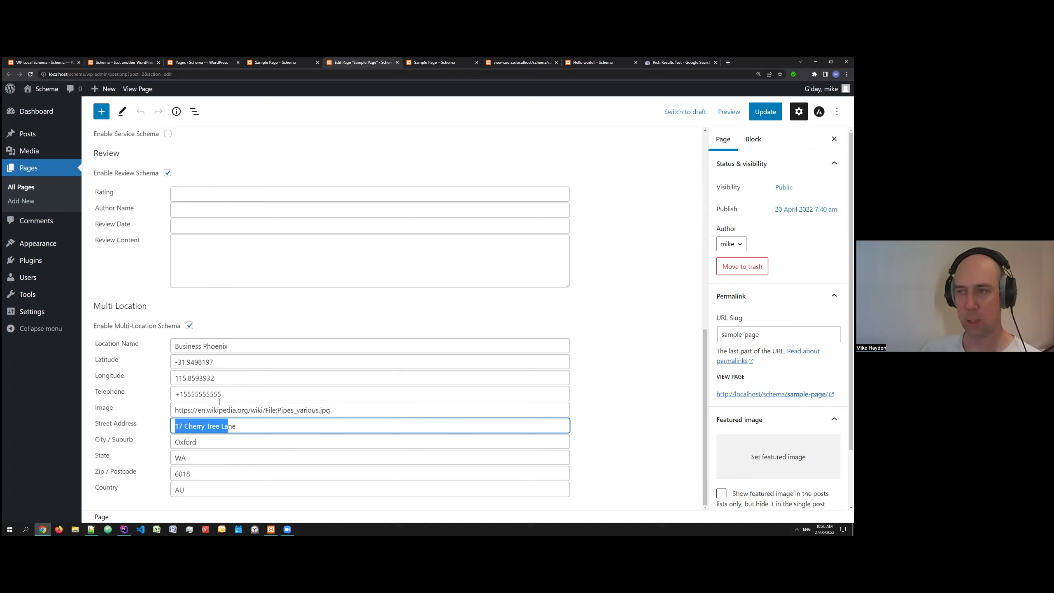
left_click(262, 433)
left_click_drag(260, 426, 161, 428)
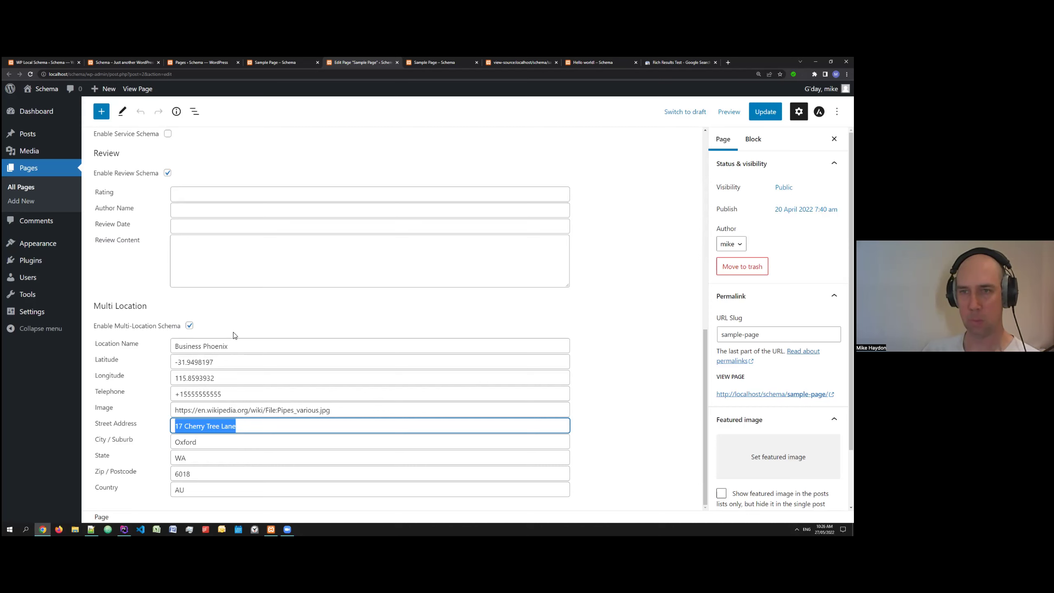
scroll(233, 335, "up", 3)
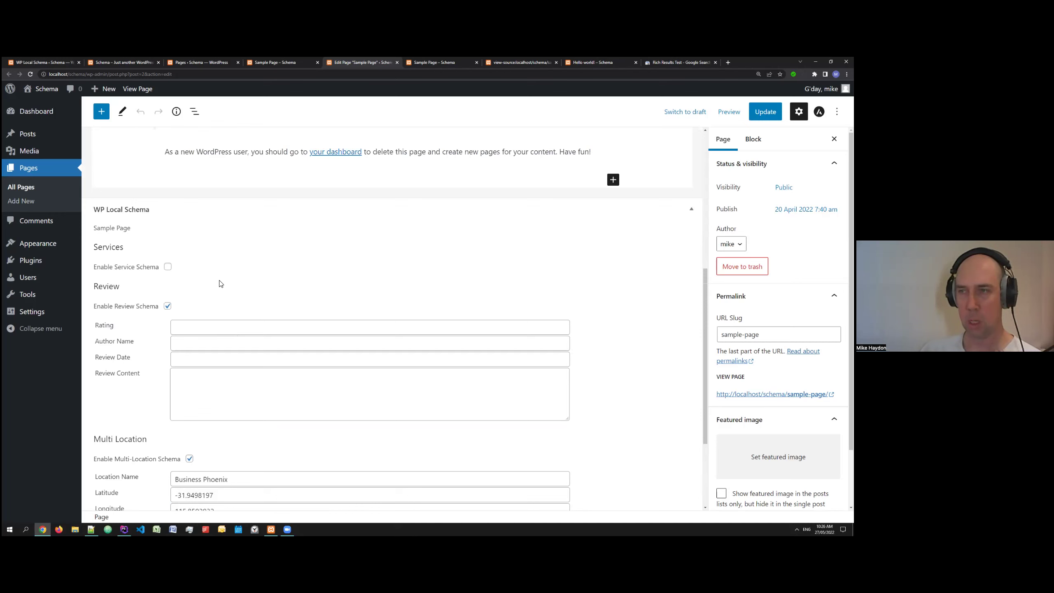
- Re-enable Service schema for Plumbing on the Sample Page, then switch to the Hello world! post
left_click(168, 267)
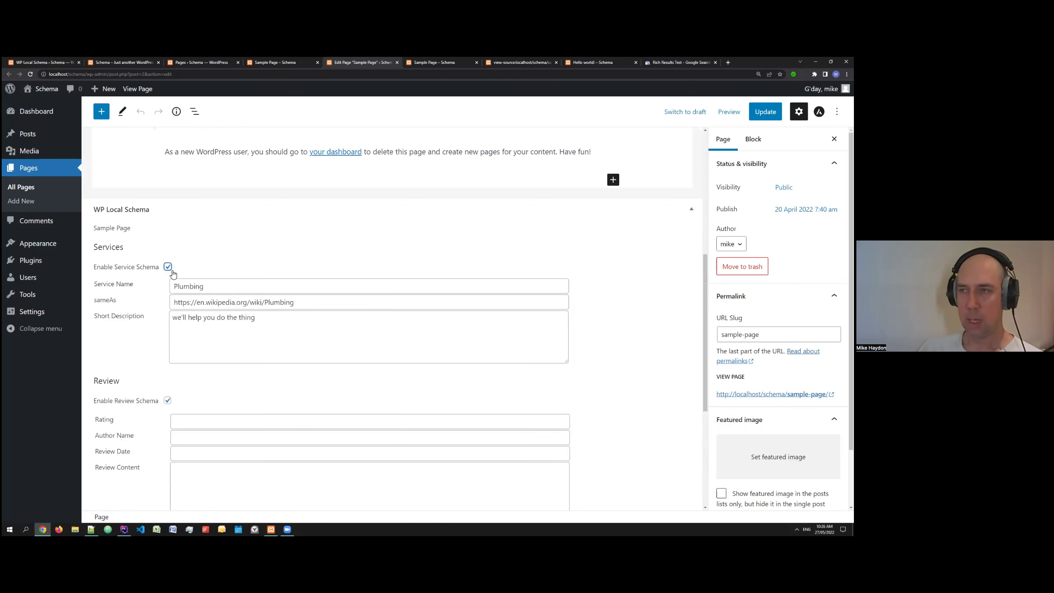
left_click(218, 283)
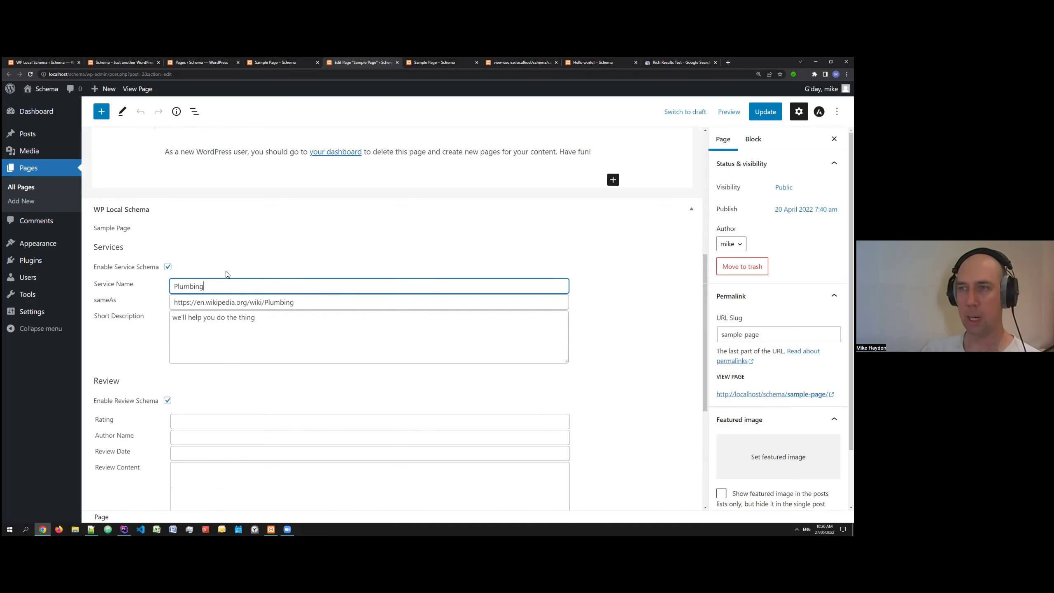
scroll(228, 274, "up", 3)
scroll(229, 271, "down", 2)
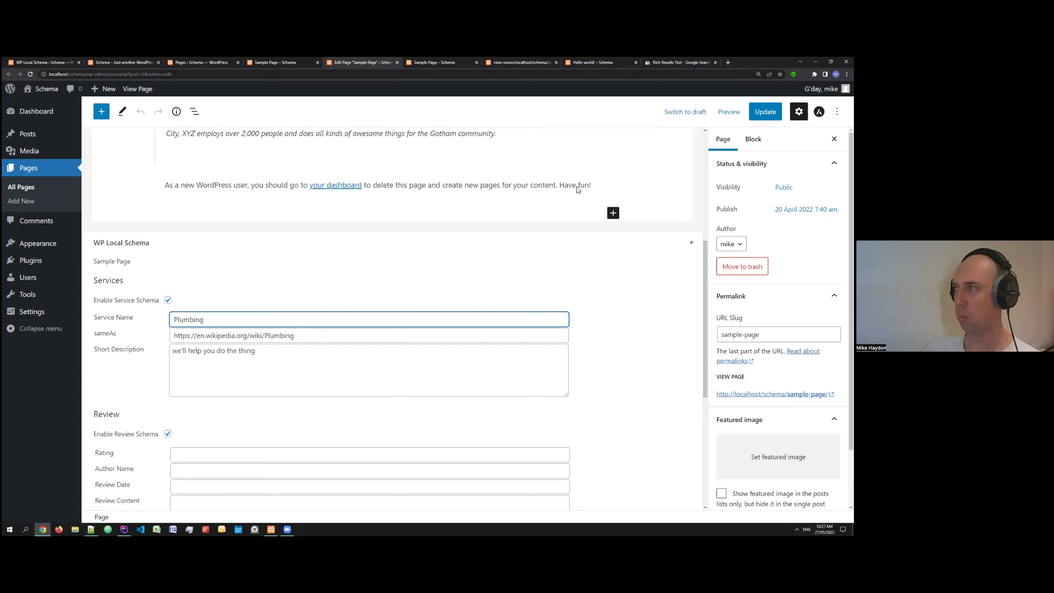
left_click(592, 62)
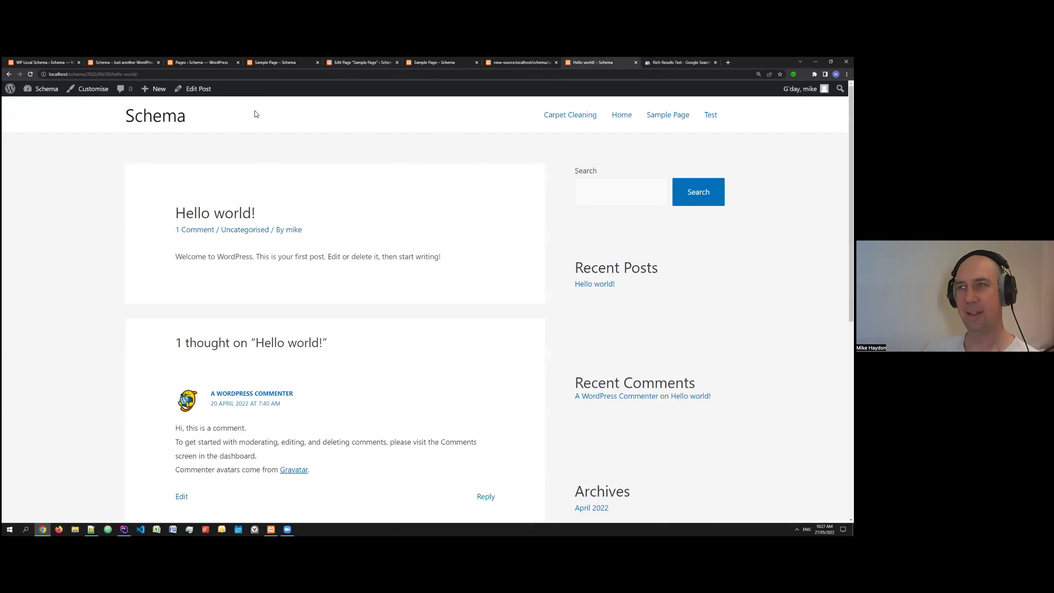
- View the Hello world! post's page source and copy its application/ld+json script line
right_click(212, 184)
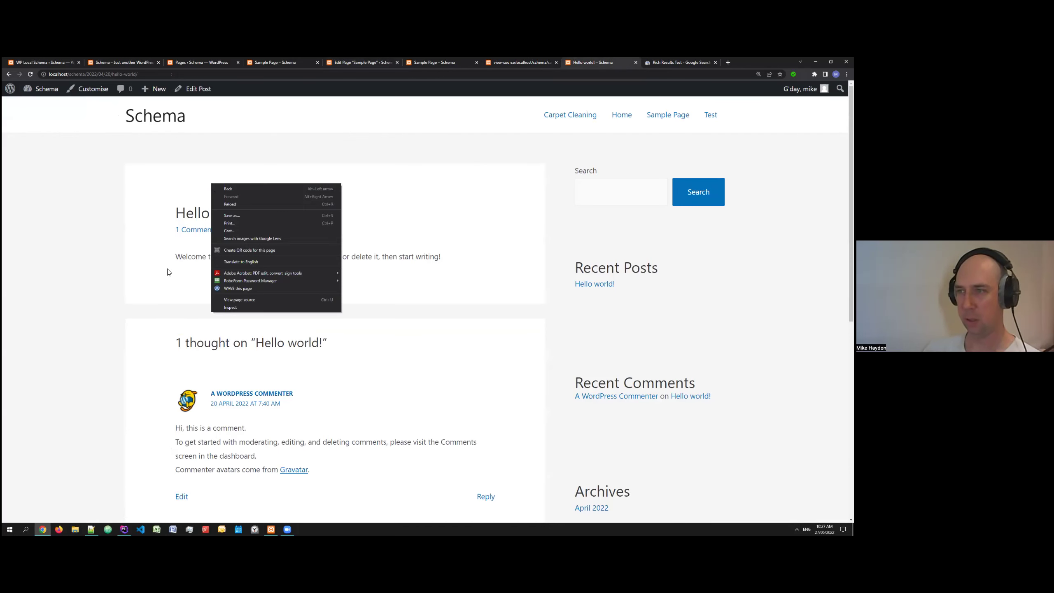
left_click(258, 299)
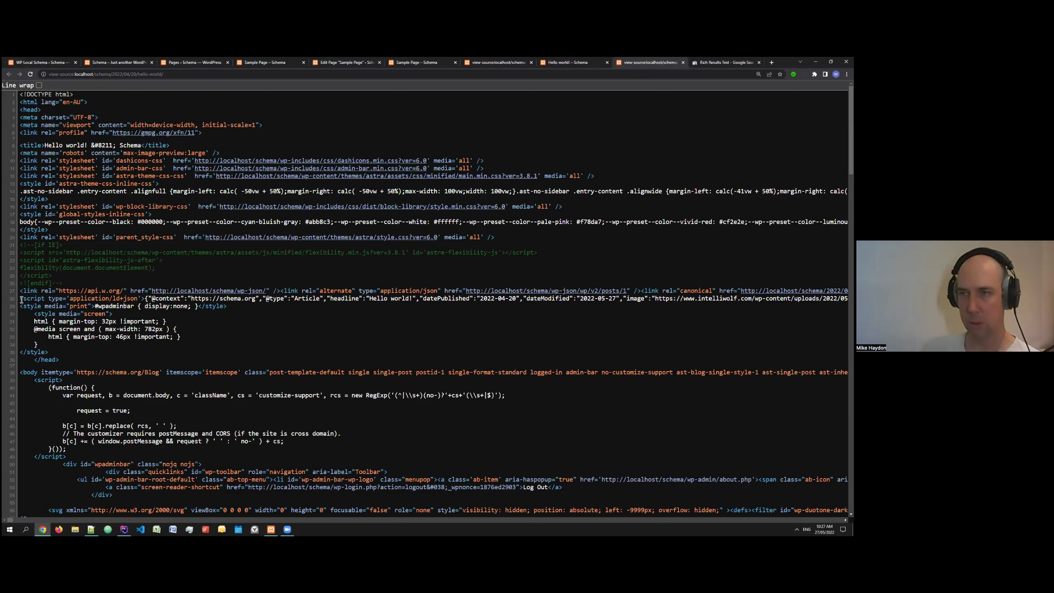
triple_click(21, 300)
key("ctrl+c")
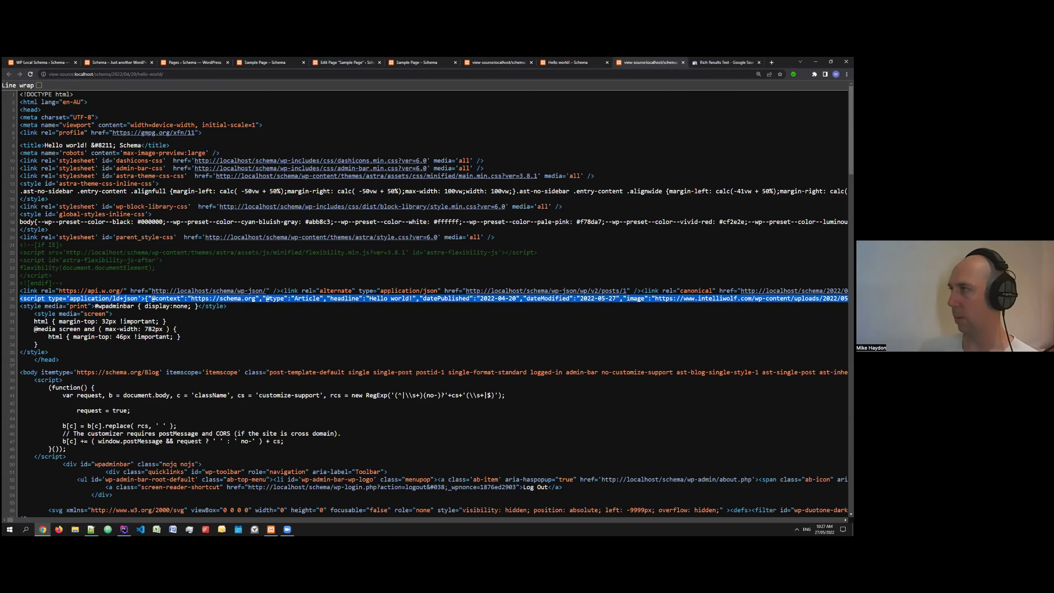
key("ctrl+Tab")
left_click(216, 456)
- Paste the copied JSON-LD into Rich Results Test and run it, getting 2 valid items: Articles and Local businesses
key("ctrl+a")
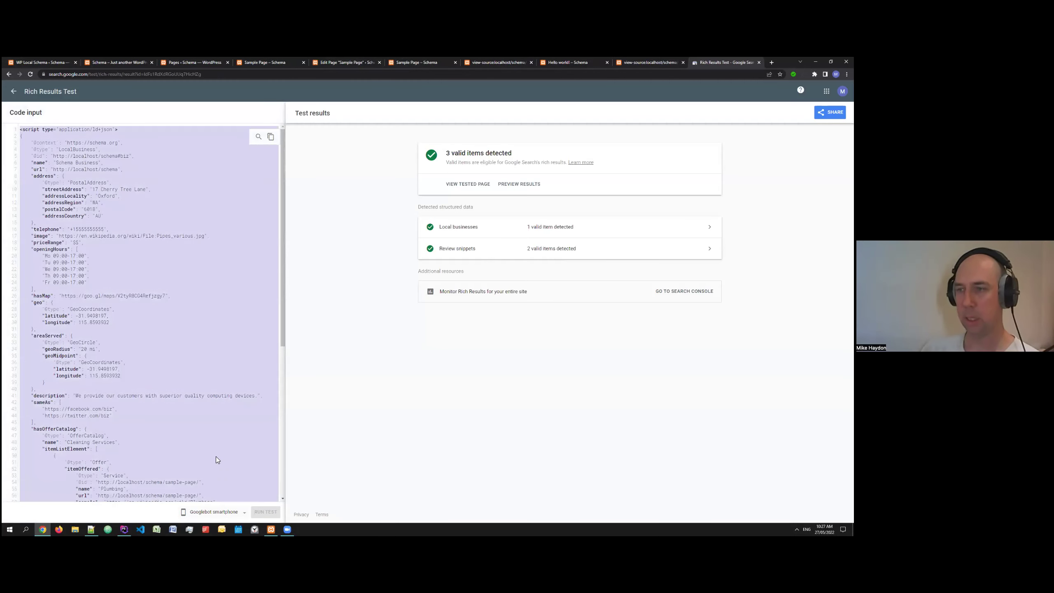
key("ctrl+v")
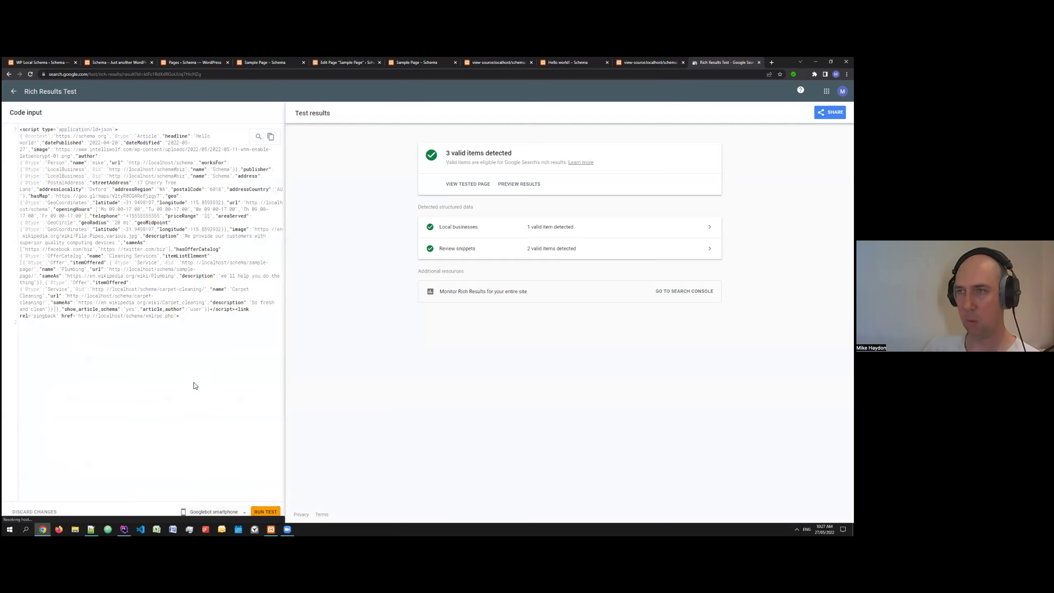
key("ctrl+Return")
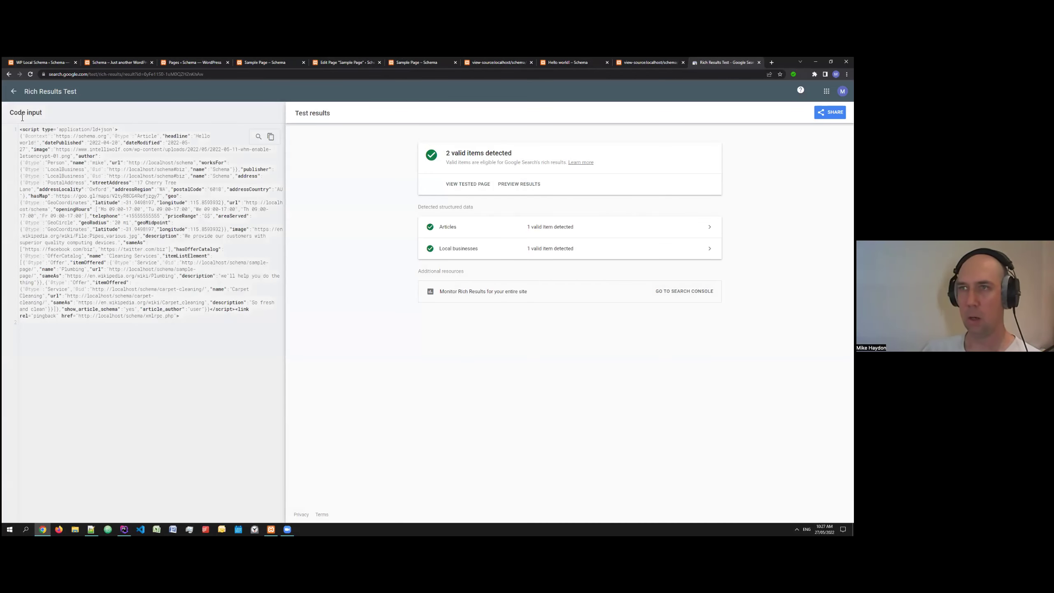
left_click(32, 58)
- Confirm in the Details settings that Use Article Schema is on with the Article author set to user
left_click(171, 137)
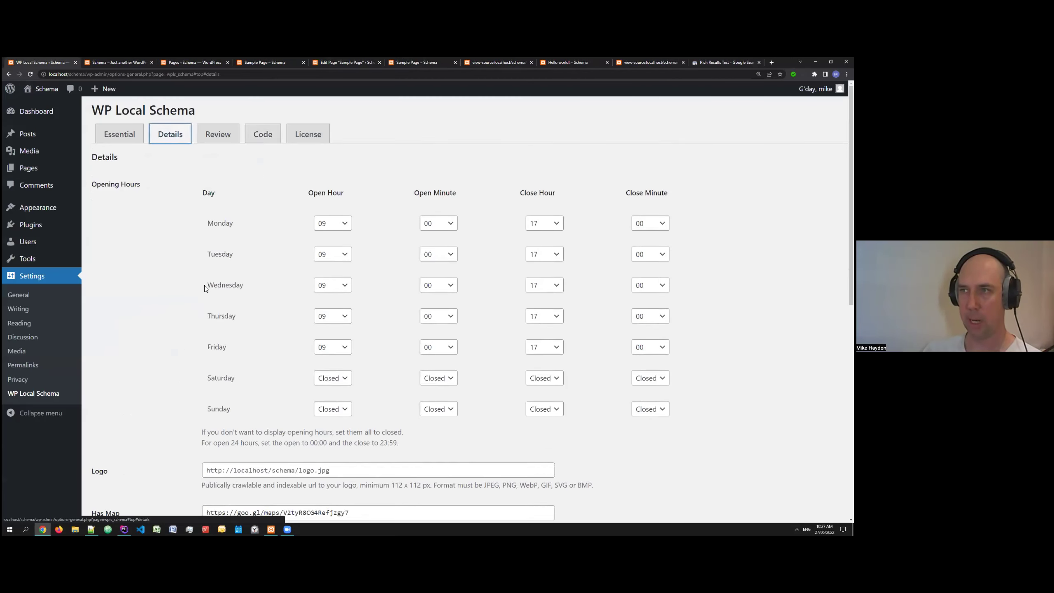
scroll(193, 415, "down", 10)
left_click_drag(100, 428, 103, 90)
left_click(314, 466)
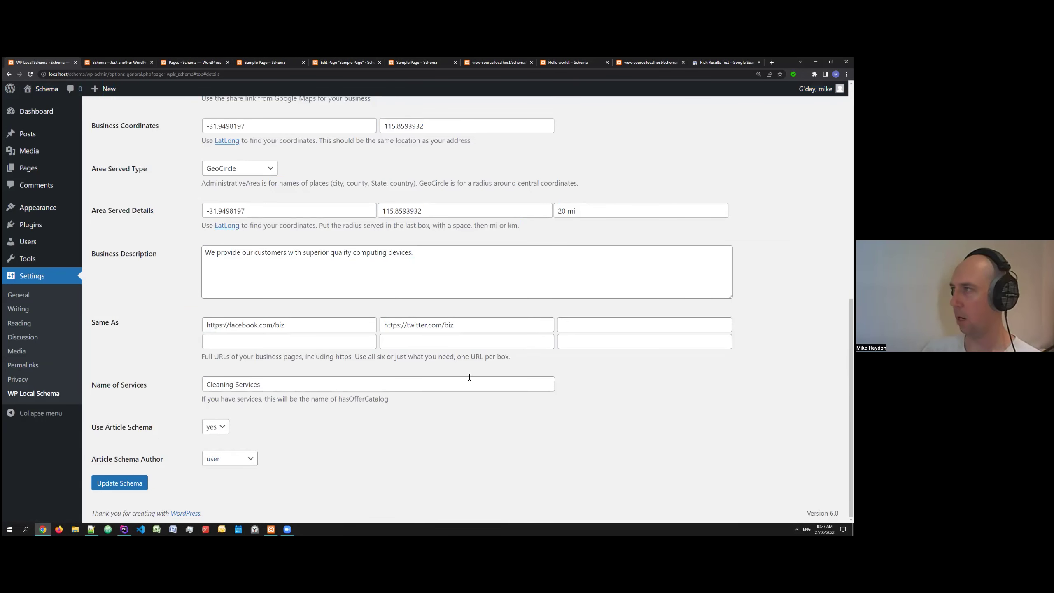
- Open the detected Articles item and inspect its image, Person author with worksFor, and publisher properties
left_click(725, 62)
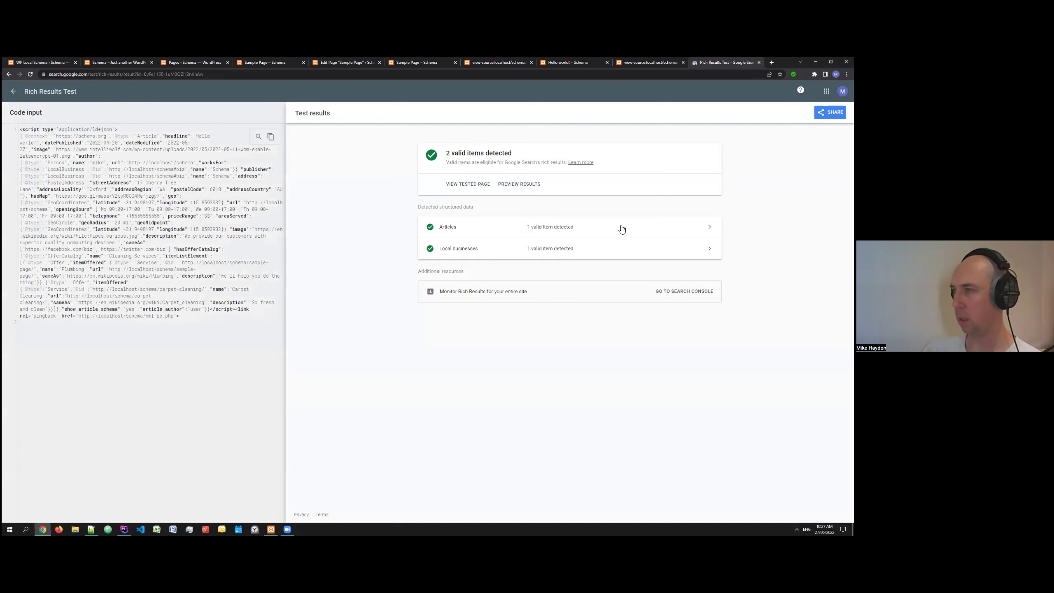
left_click(454, 230)
left_click(461, 246)
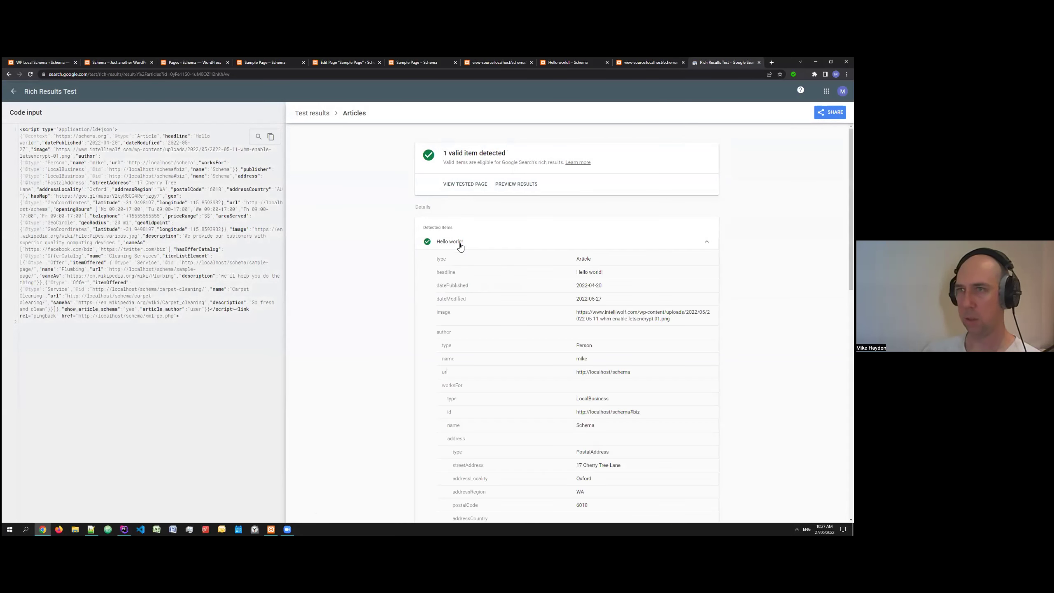
scroll(607, 259, "down", 1)
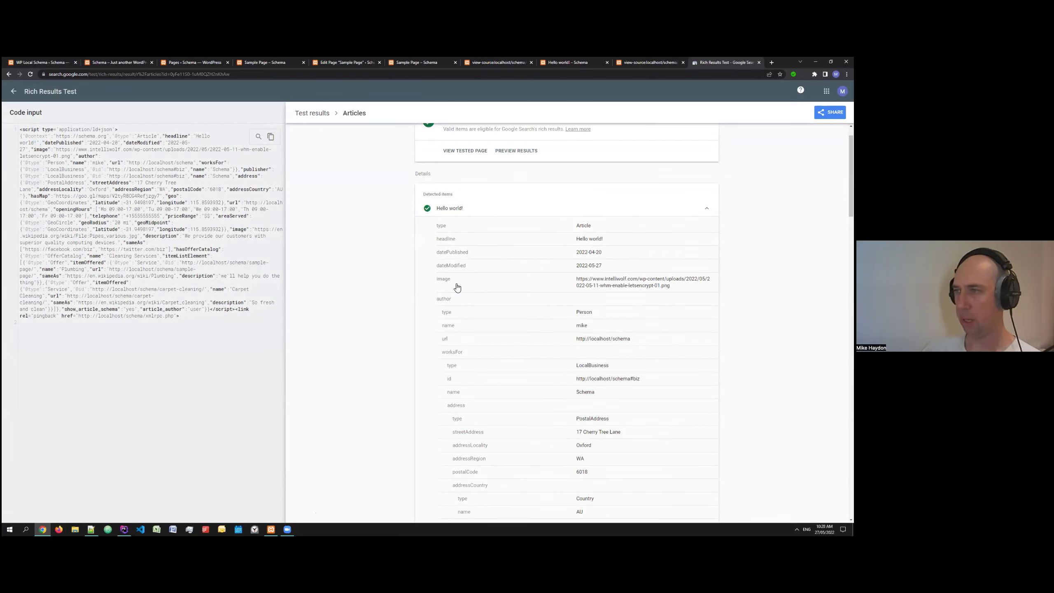
left_click(593, 292)
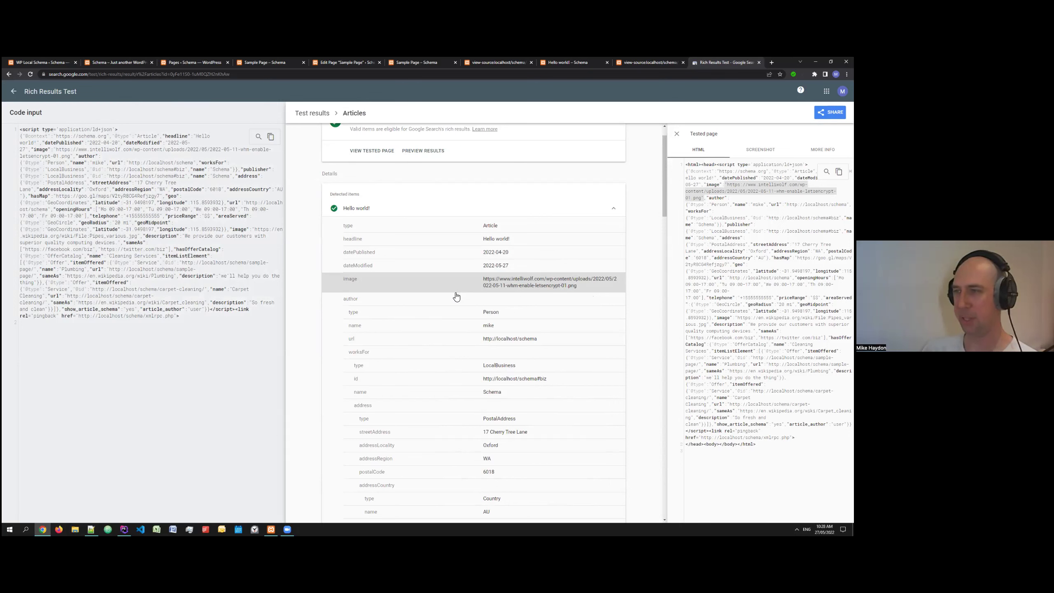
scroll(440, 305, "down", 2)
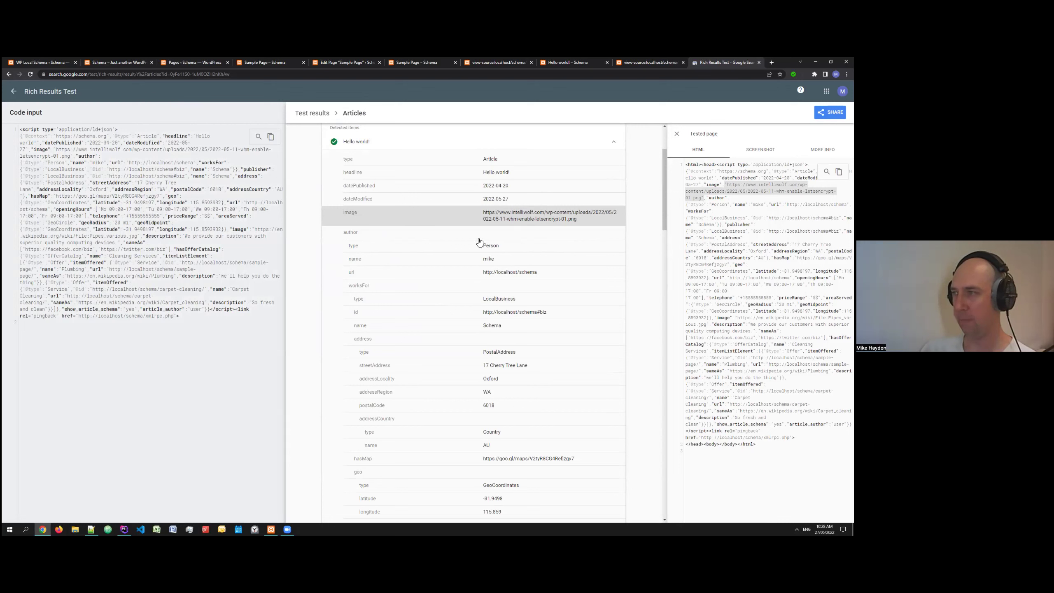
left_click(365, 290)
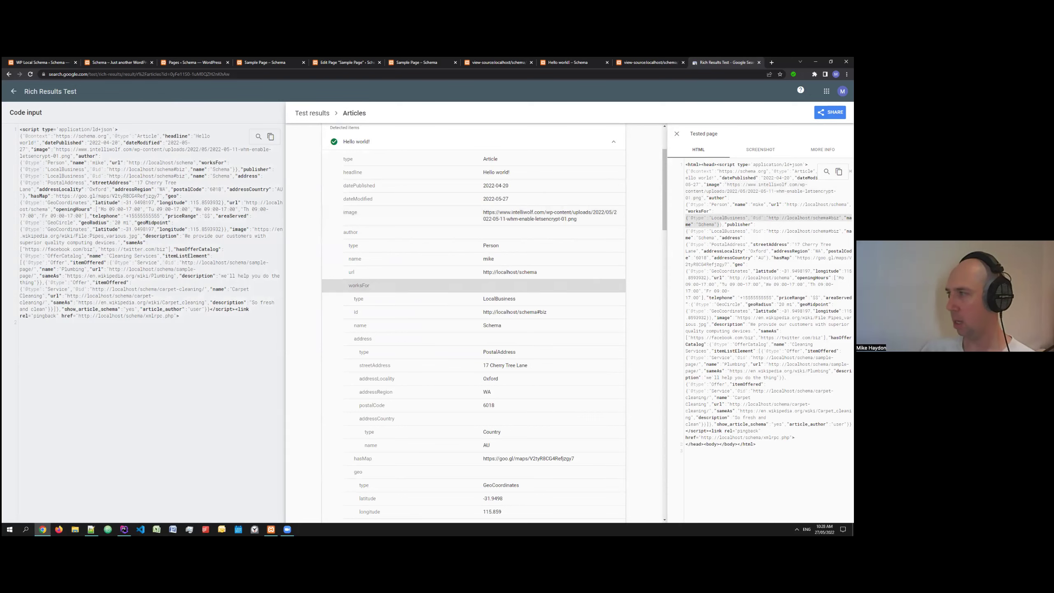
key("ctrl+plus")
key("ctrl+plus")
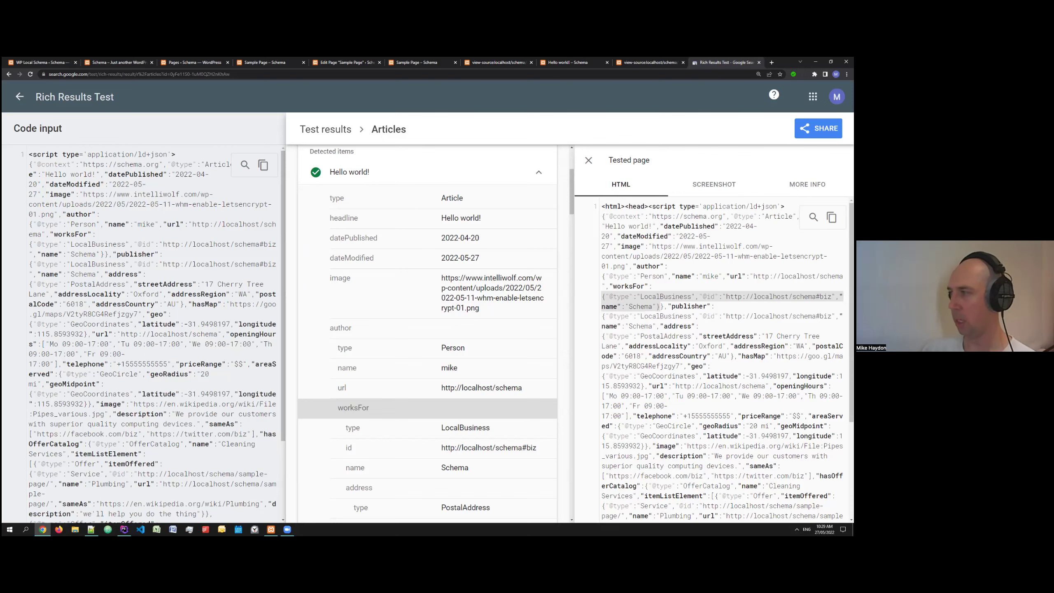
left_click_drag(719, 296, 714, 307)
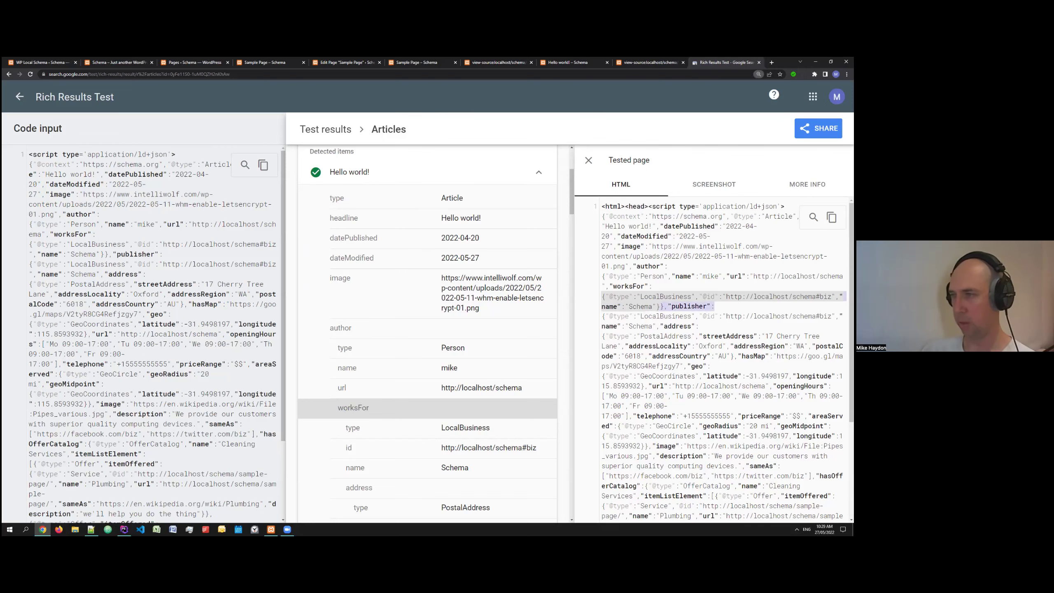
key("ctrl+minus")
key("ctrl+minus")
key("ctrl+minus")
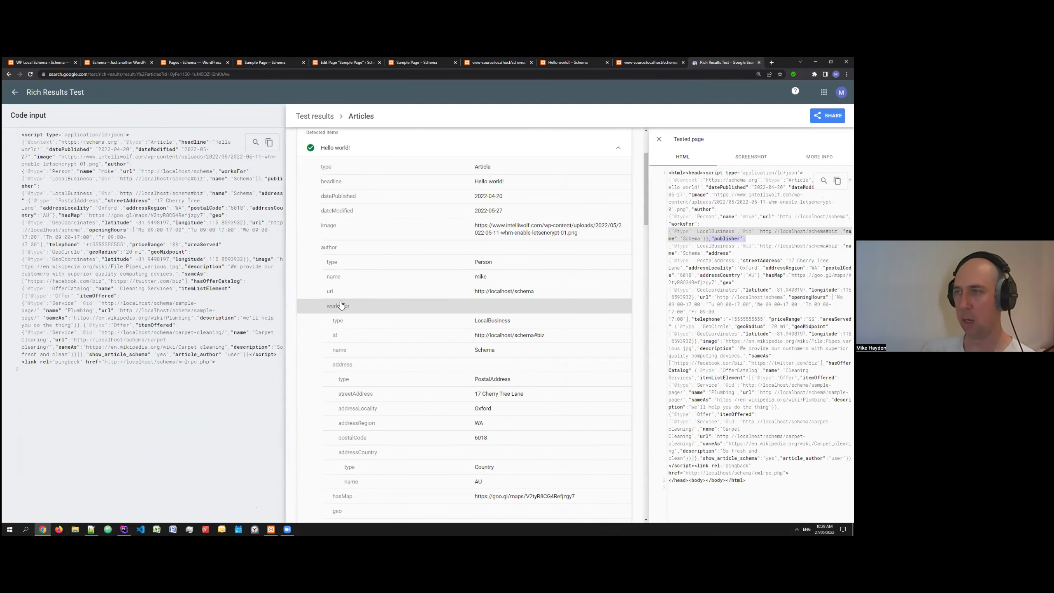
- Scroll through the rest of the Article's properties, including the LocalBusiness publisher and its service details
scroll(409, 320, "down", 1)
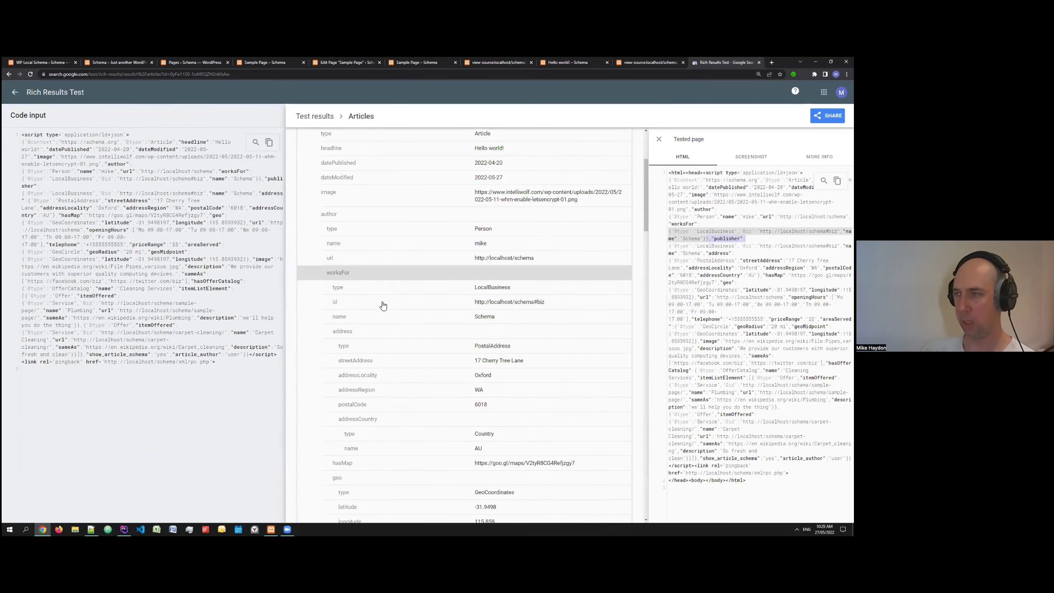
scroll(401, 306, "down", 4)
scroll(405, 290, "down", 2)
scroll(402, 290, "down", 15)
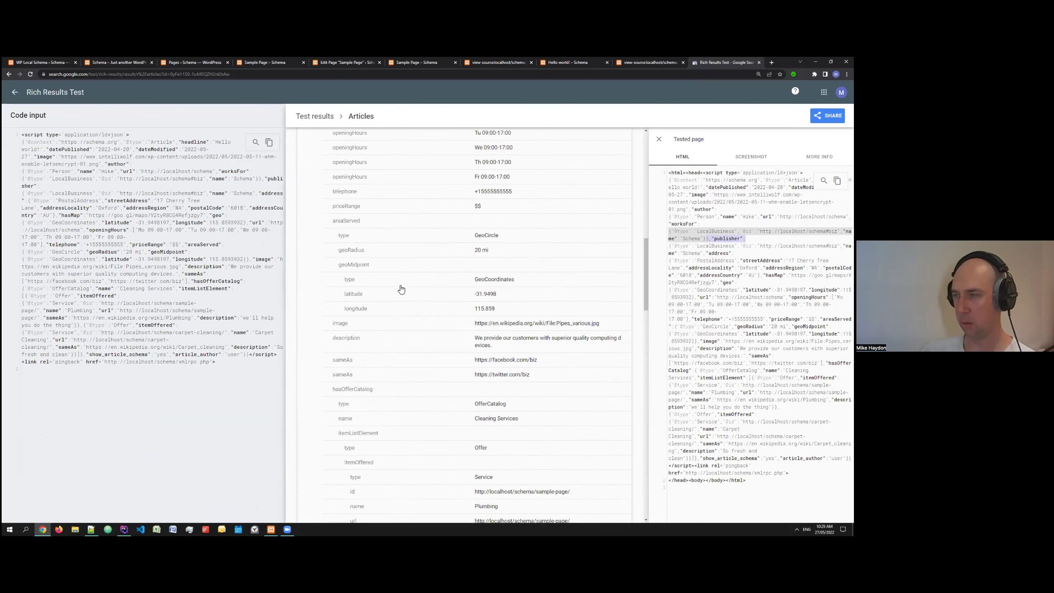
scroll(399, 290, "down", 1)
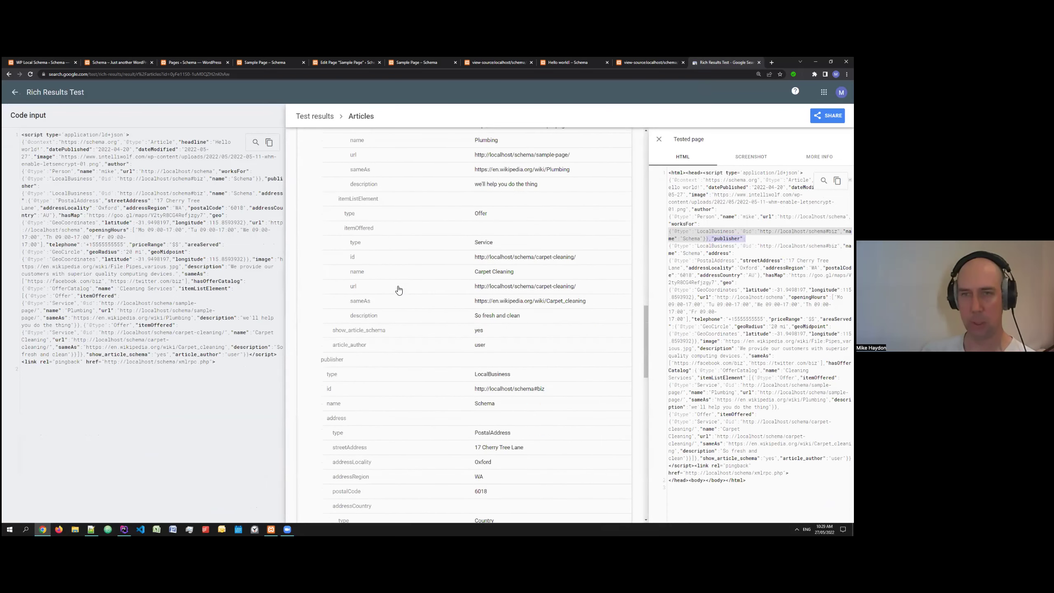
scroll(399, 290, "down", 2)
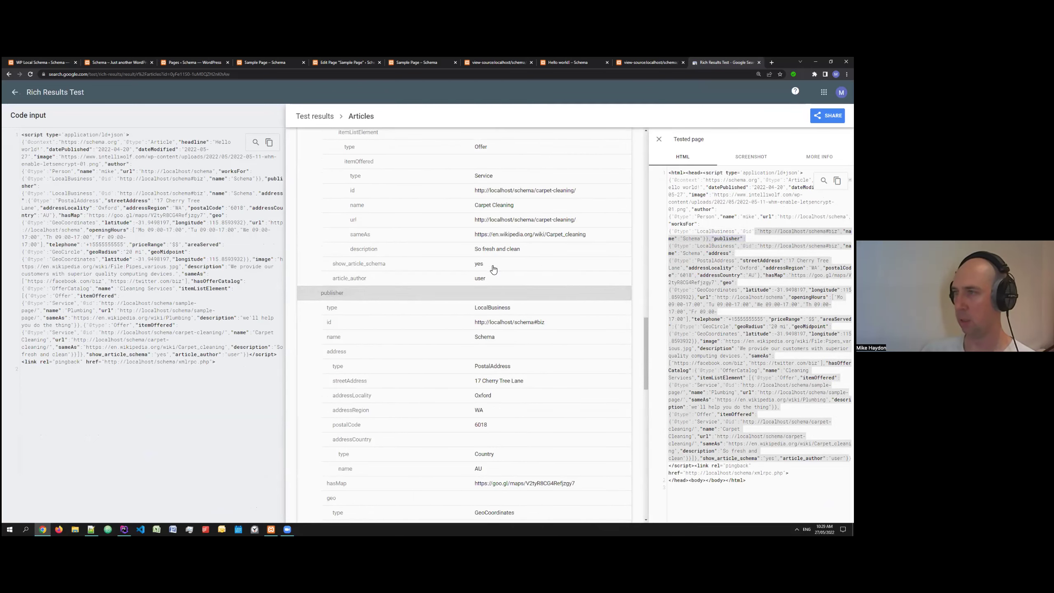
scroll(446, 261, "down", 10)
scroll(340, 248, "up", 12)
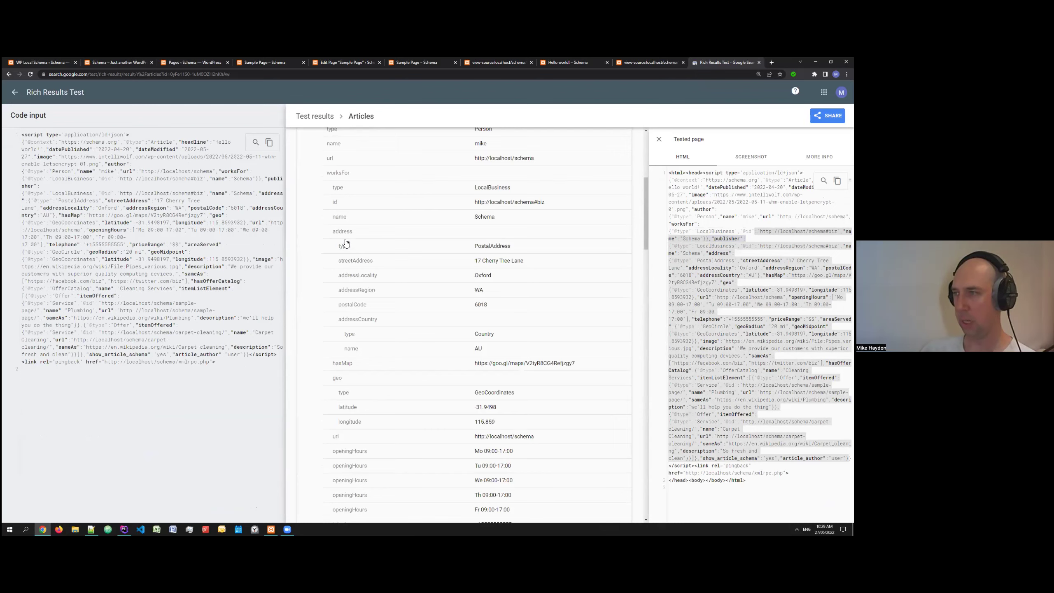
scroll(347, 245, "up", 1)
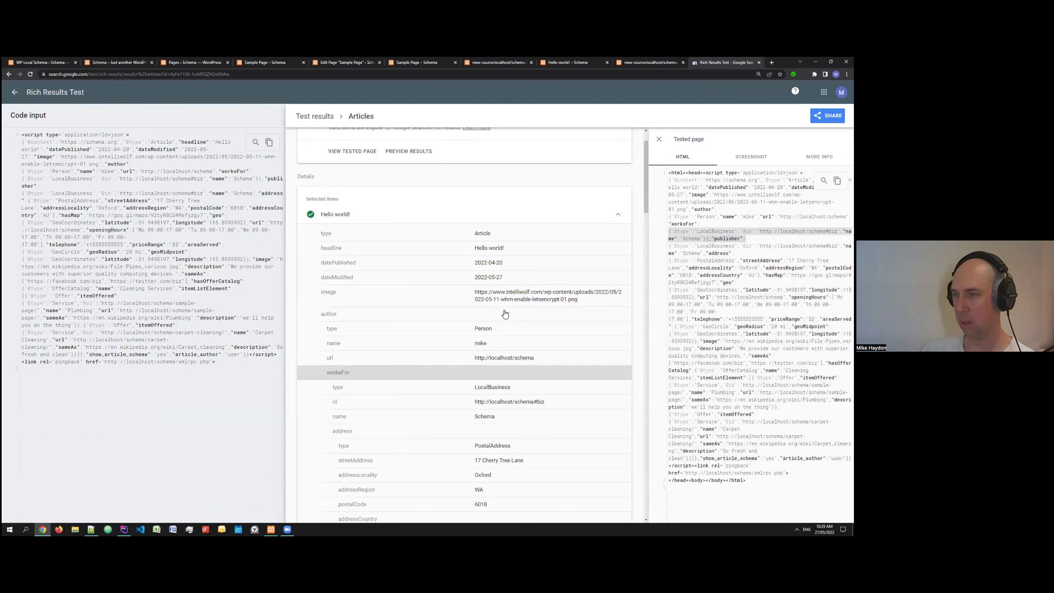
scroll(505, 315, "down", 14)
scroll(492, 313, "down", 12)
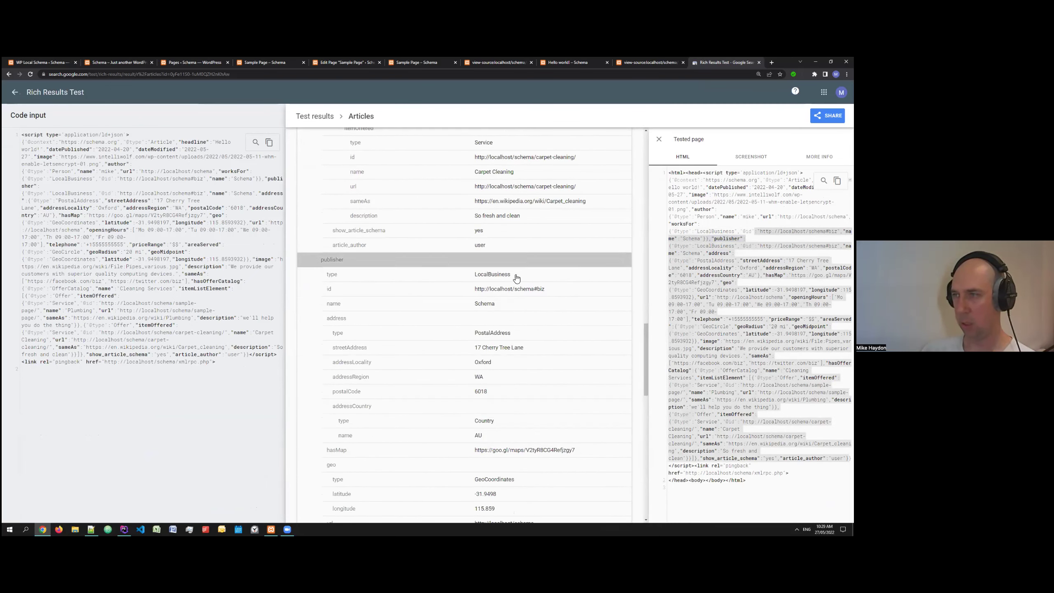
scroll(438, 273, "down", 2)
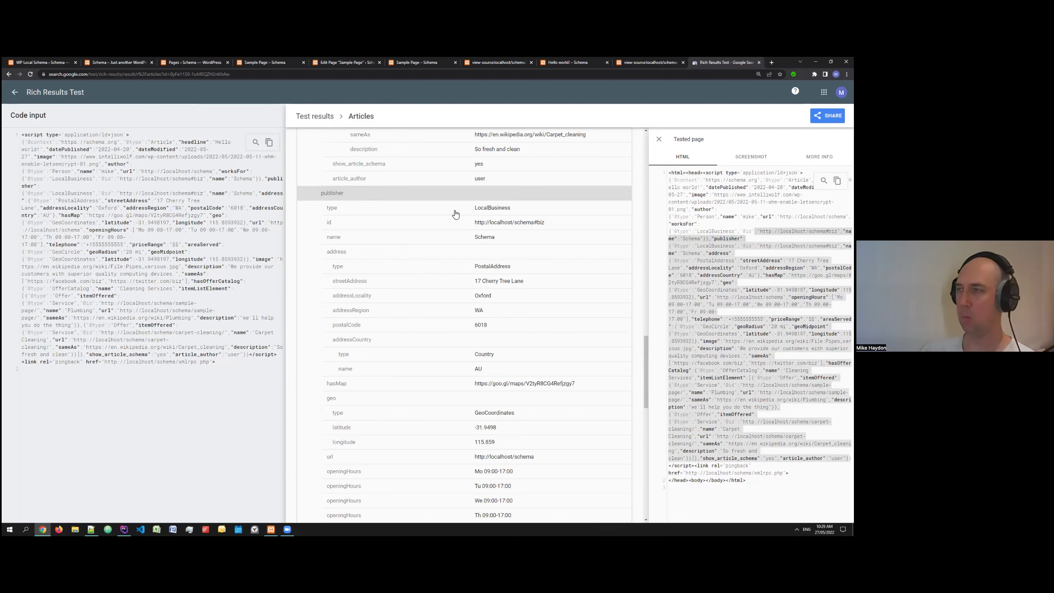
scroll(456, 215, "down", 1)
scroll(501, 200, "down", 15)
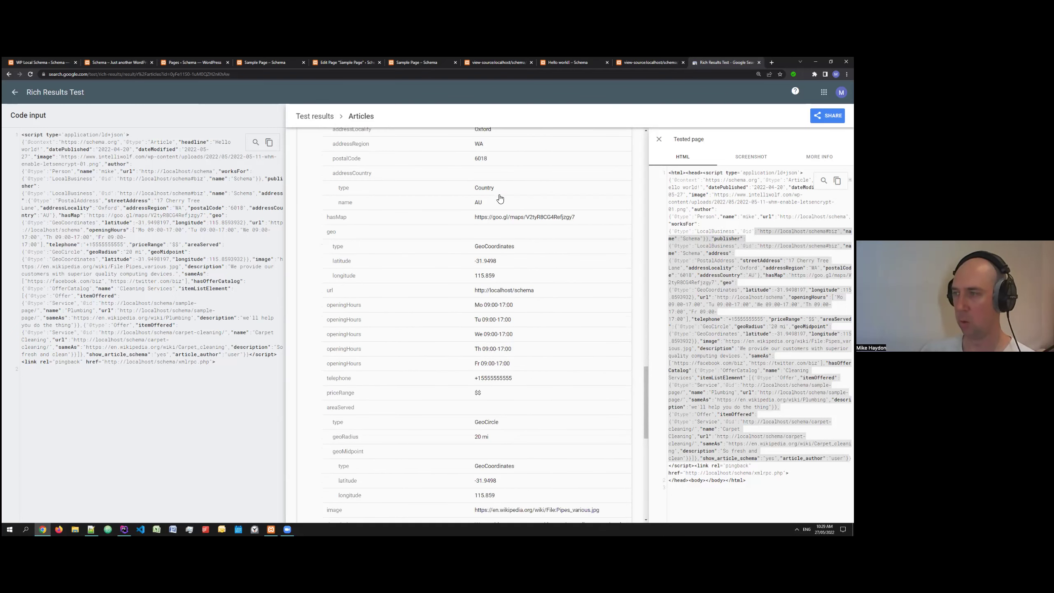
scroll(504, 220, "up", 10)
scroll(456, 224, "down", 8)
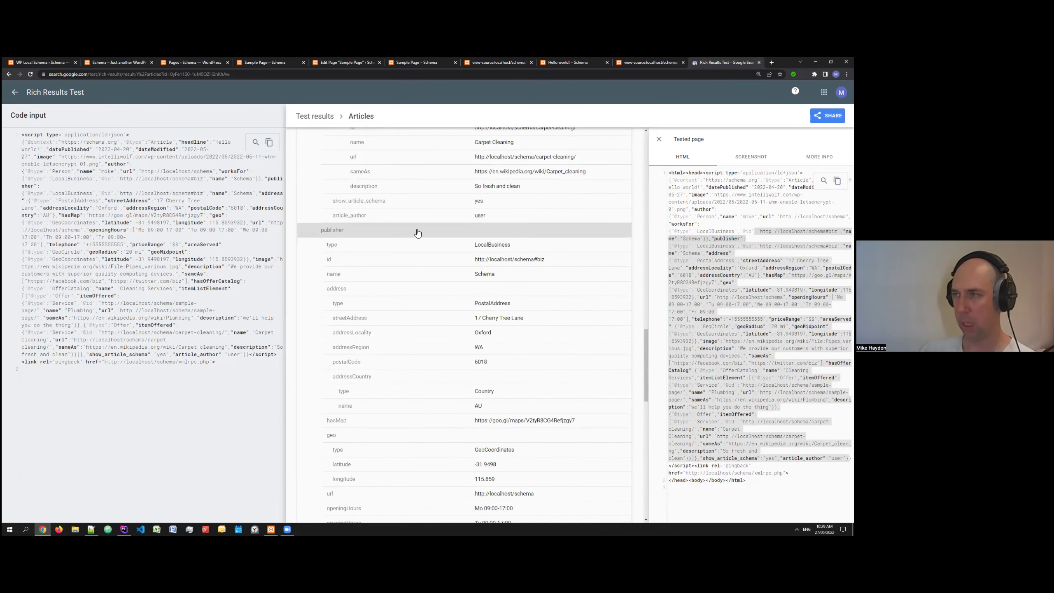
scroll(386, 251, "down", 3)
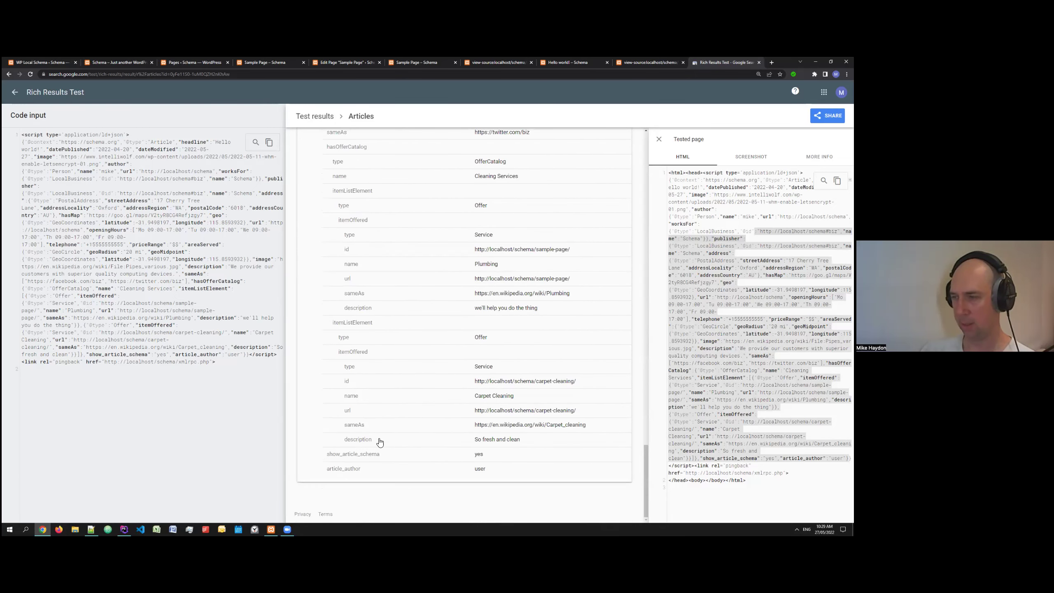
scroll(490, 279, "up", 15)
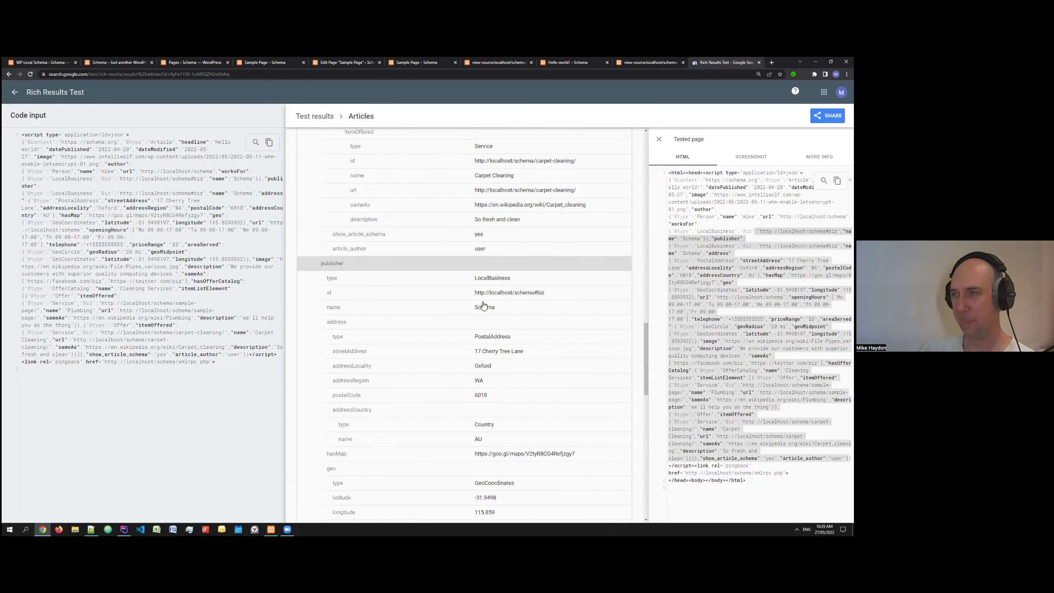
scroll(481, 299, "up", 4)
scroll(478, 298, "down", 12)
scroll(476, 298, "up", 10)
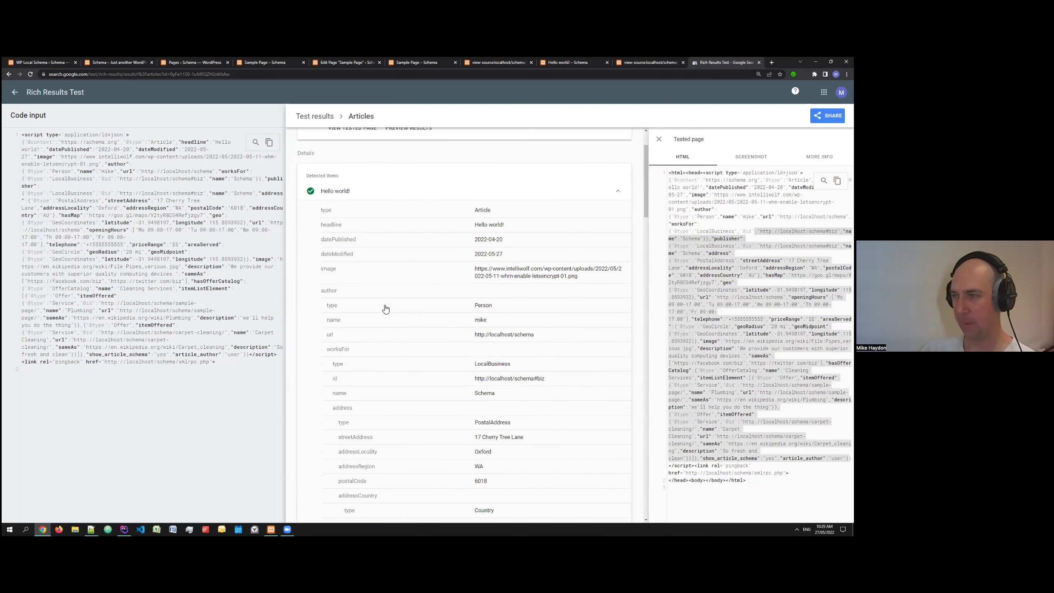
scroll(384, 355, "down", 1)
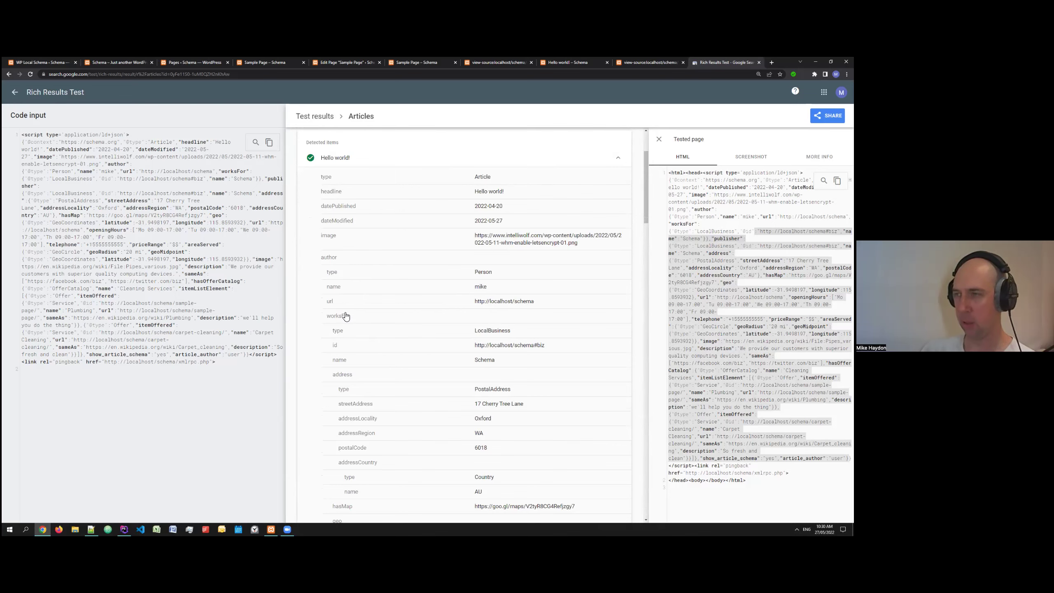
scroll(390, 345, "down", 15)
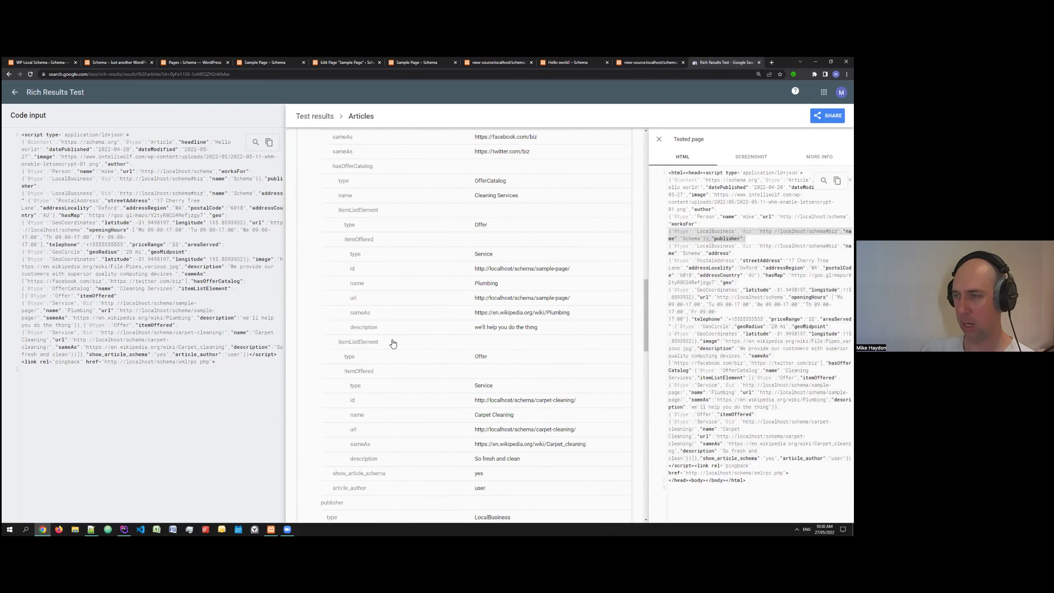
scroll(393, 343, "down", 4)
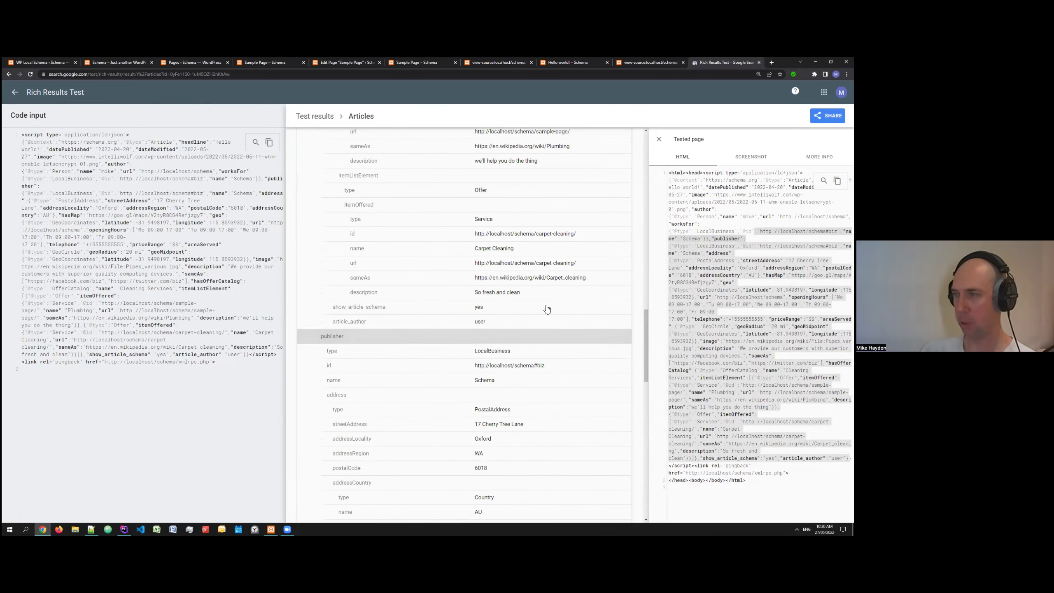
scroll(551, 304, "up", 1)
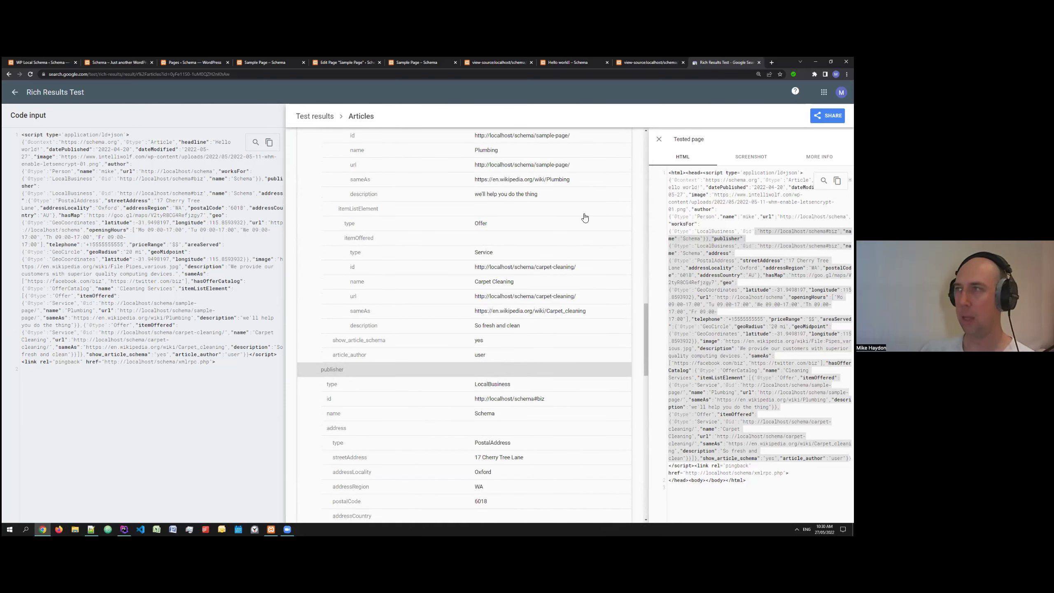
left_click(35, 61)
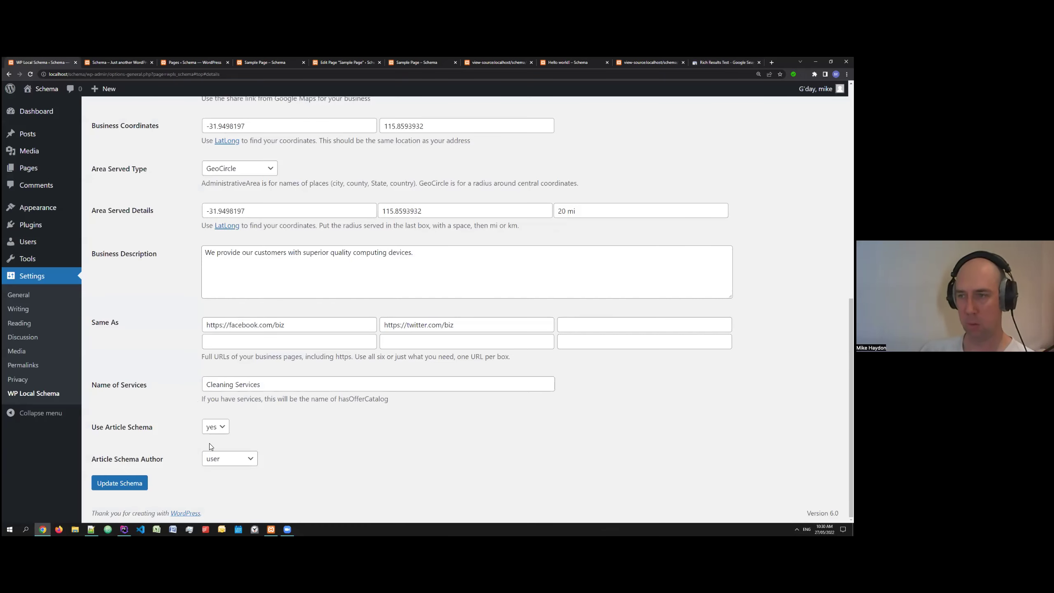
- Set the Article Schema Author to organisation and save with Update Schema, then return to the post's page source
left_click(226, 459)
left_click(231, 483)
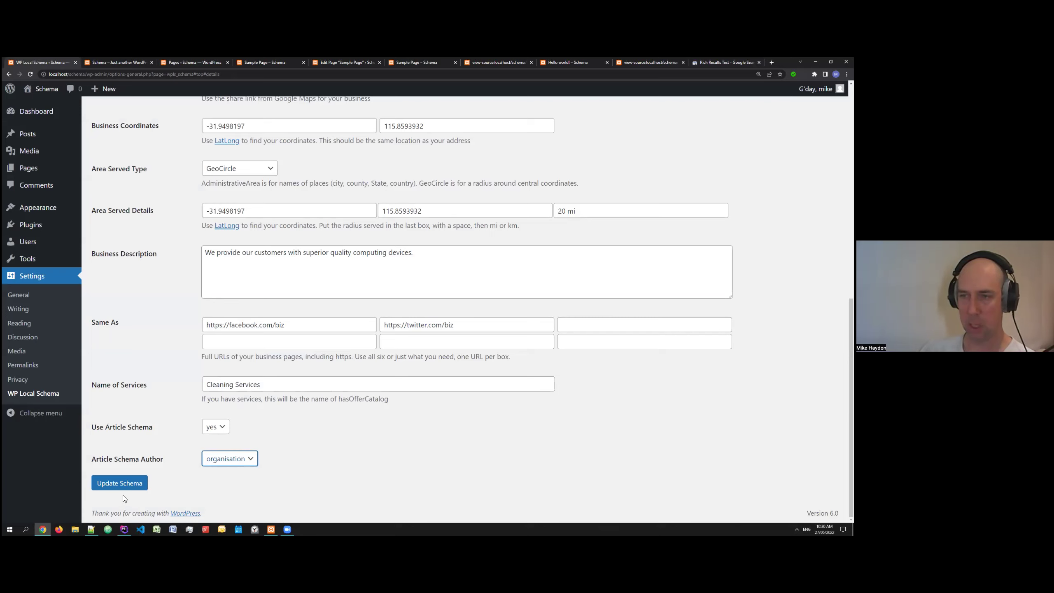
left_click(121, 483)
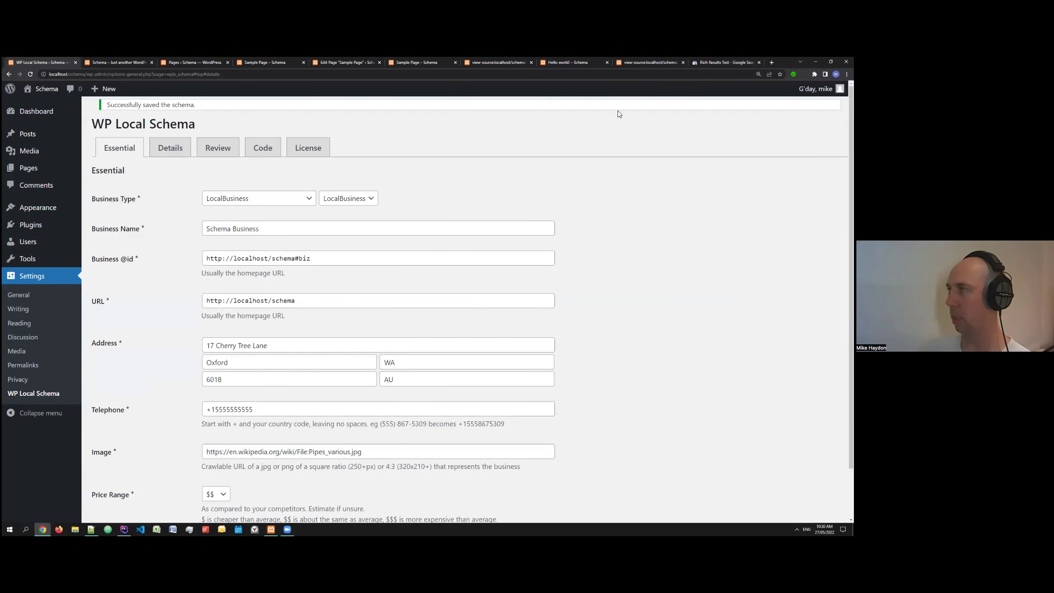
key("ctrl+shift+Tab")
key("ctrl+shift+Tab")
left_click(20, 300)
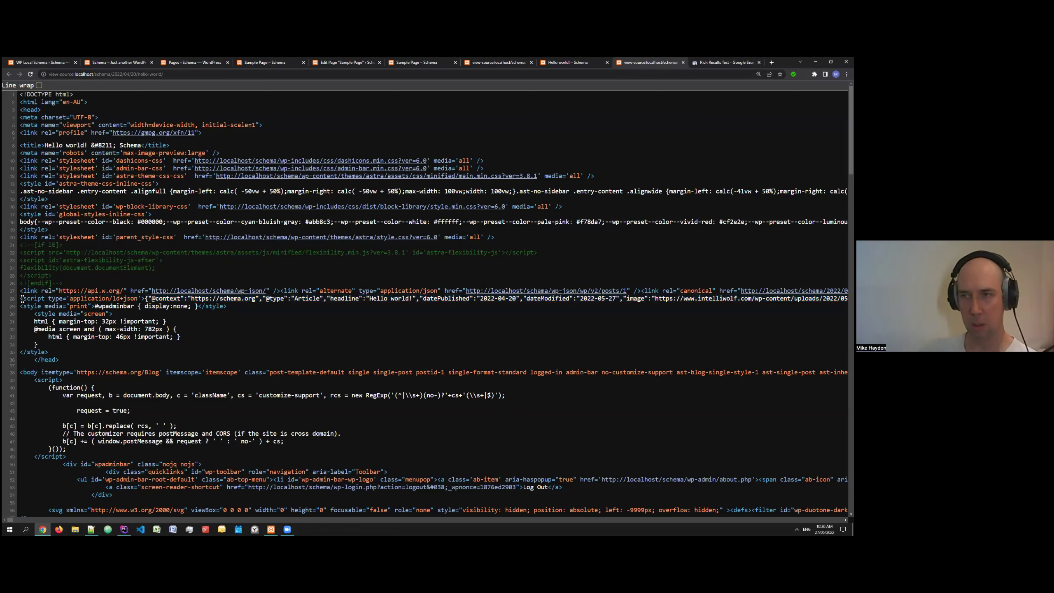
- Copy the updated JSON-LD from the page source into the Rich Results Test and run it
left_click_drag(23, 307, 20, 299)
key("ctrl+c")
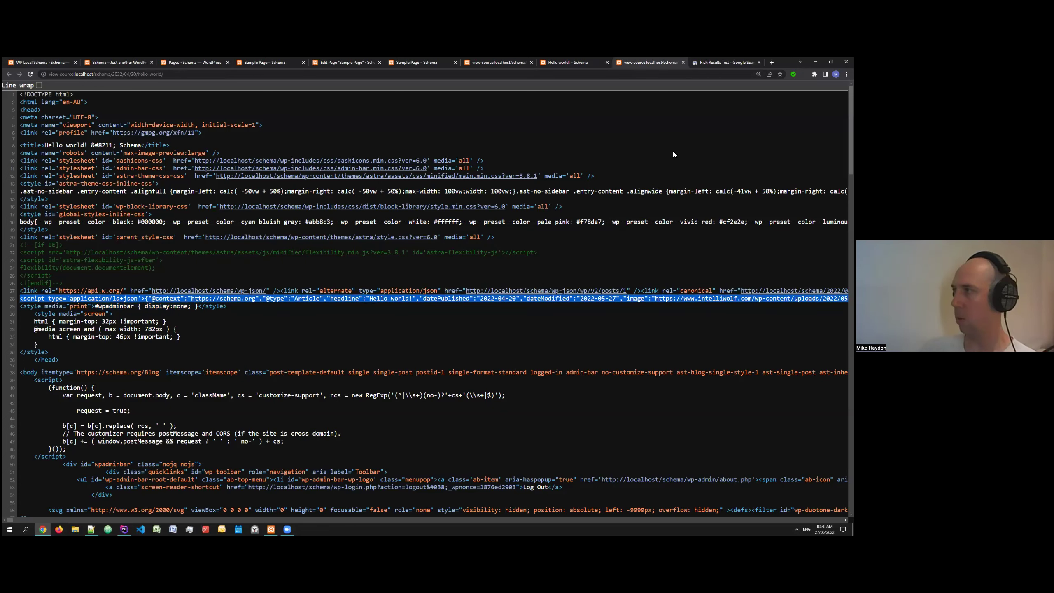
key("ctrl+Tab")
key("ctrl+a")
key("ctrl+v")
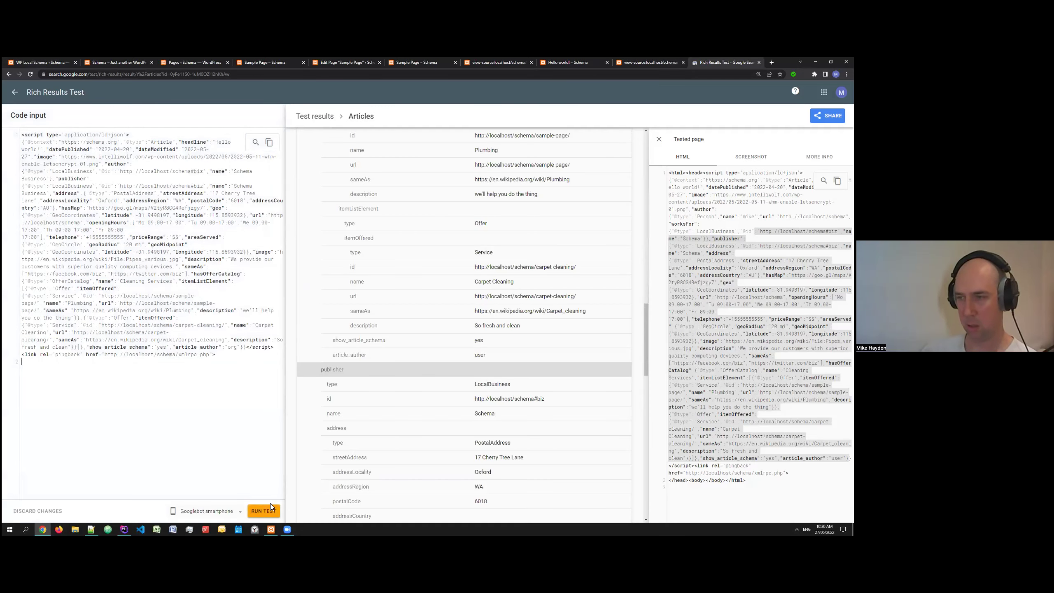
left_click(265, 512)
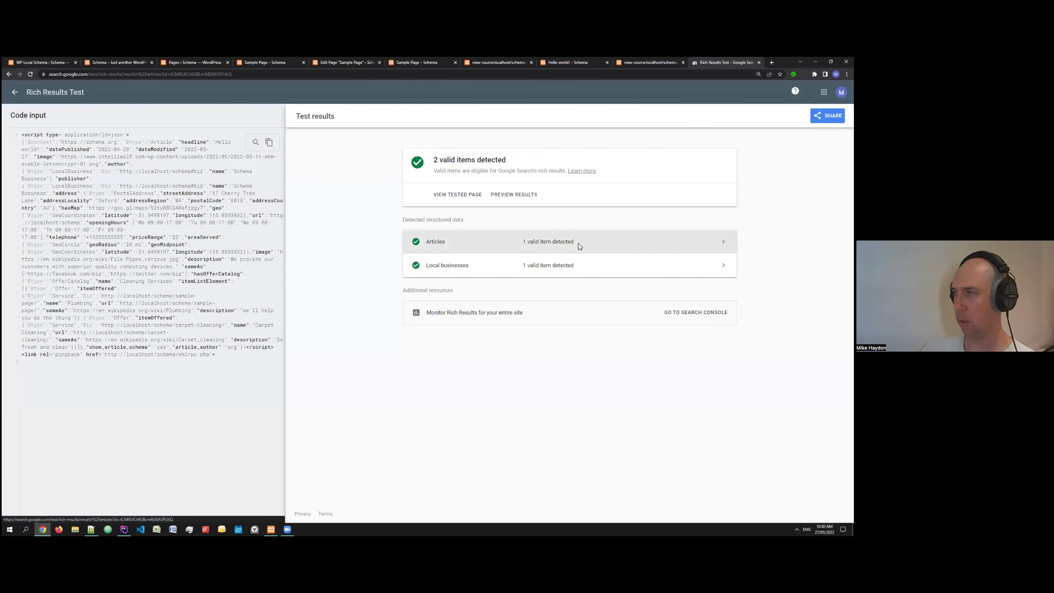
- Confirm the Hello world! article's author is now LocalBusiness Schema Business, then view that post
left_click(578, 243)
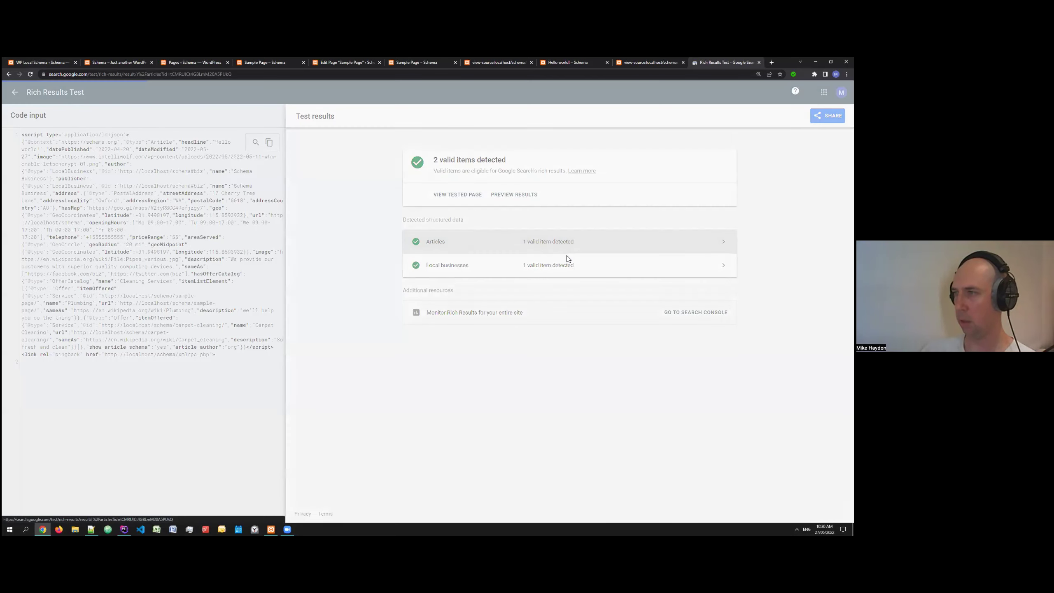
left_click(541, 262)
scroll(543, 263, "down", 2)
scroll(542, 263, "down", 1)
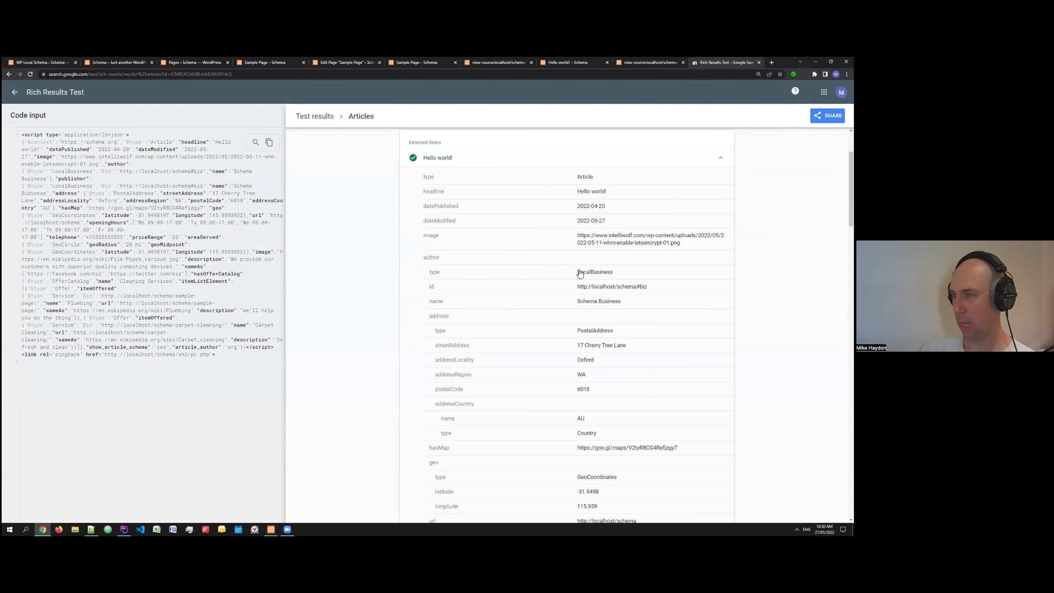
scroll(459, 290, "down", 4)
scroll(460, 291, "down", 15)
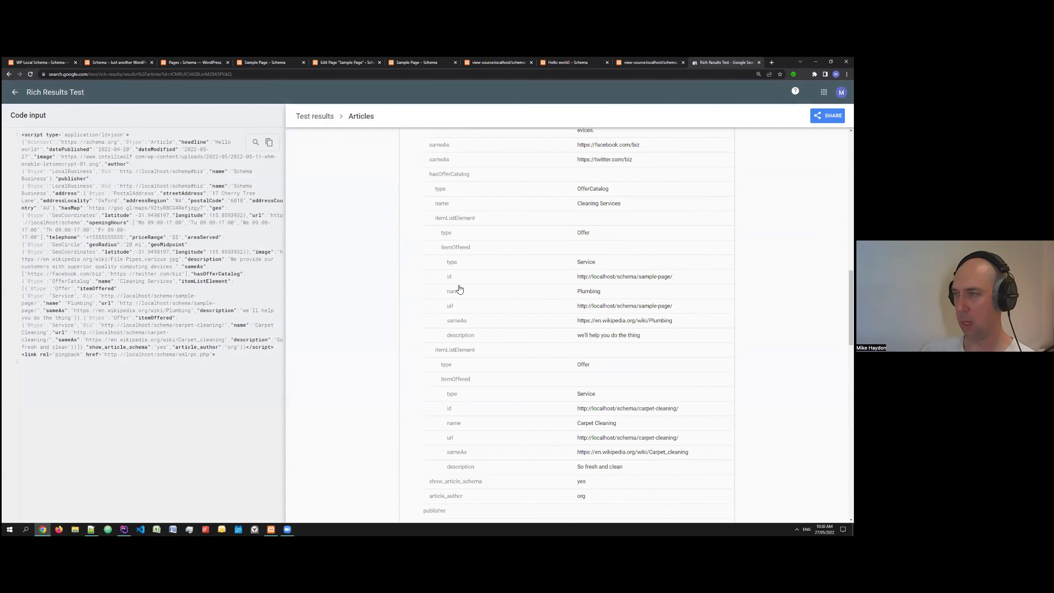
scroll(527, 384, "down", 5)
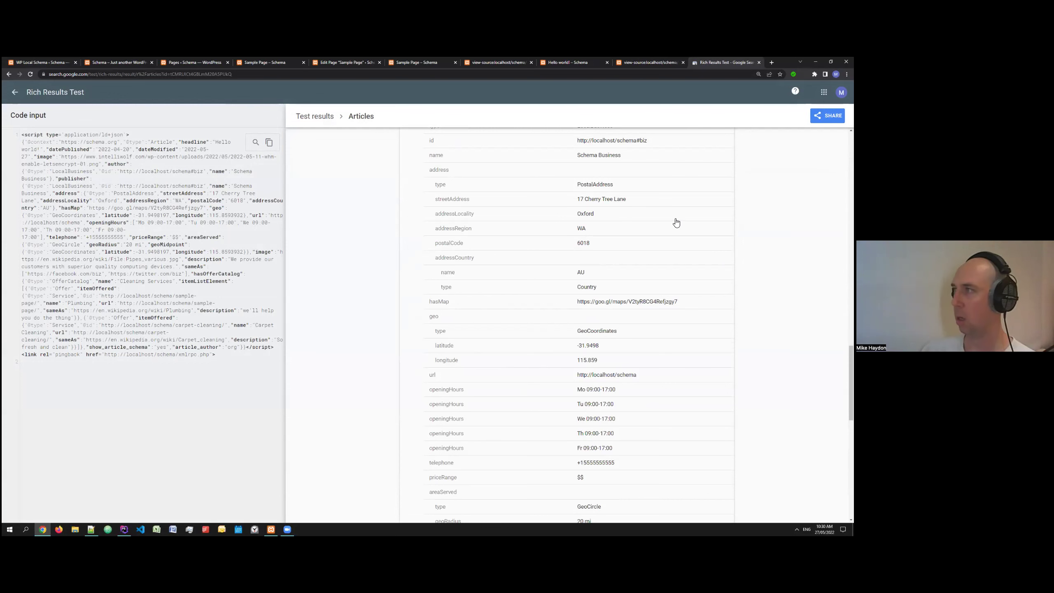
left_click(570, 63)
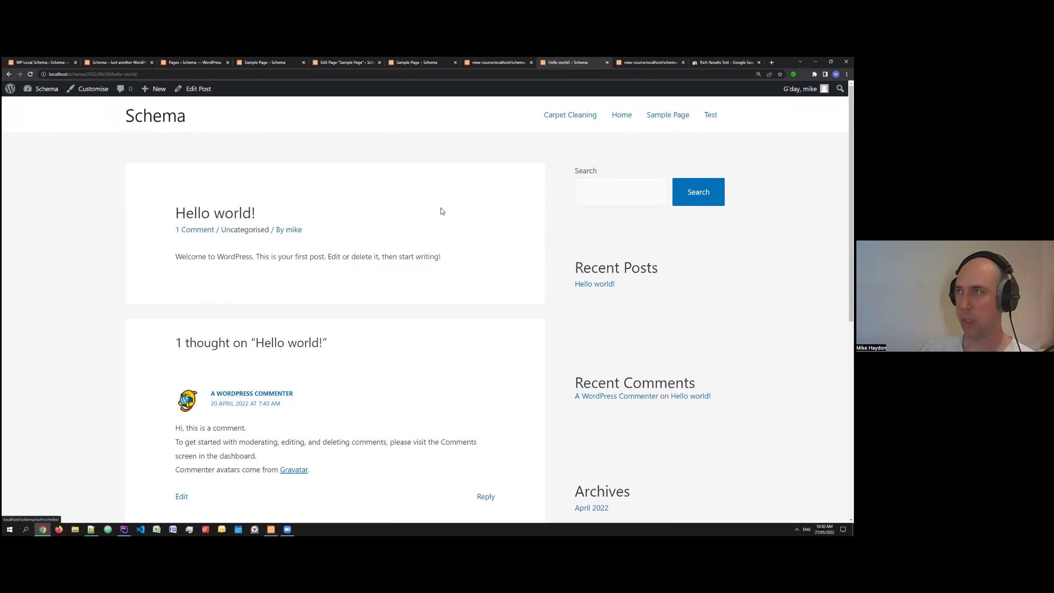
- Check the Sample Page, then bring up WP Local Schema's generated schema code
left_click(429, 62)
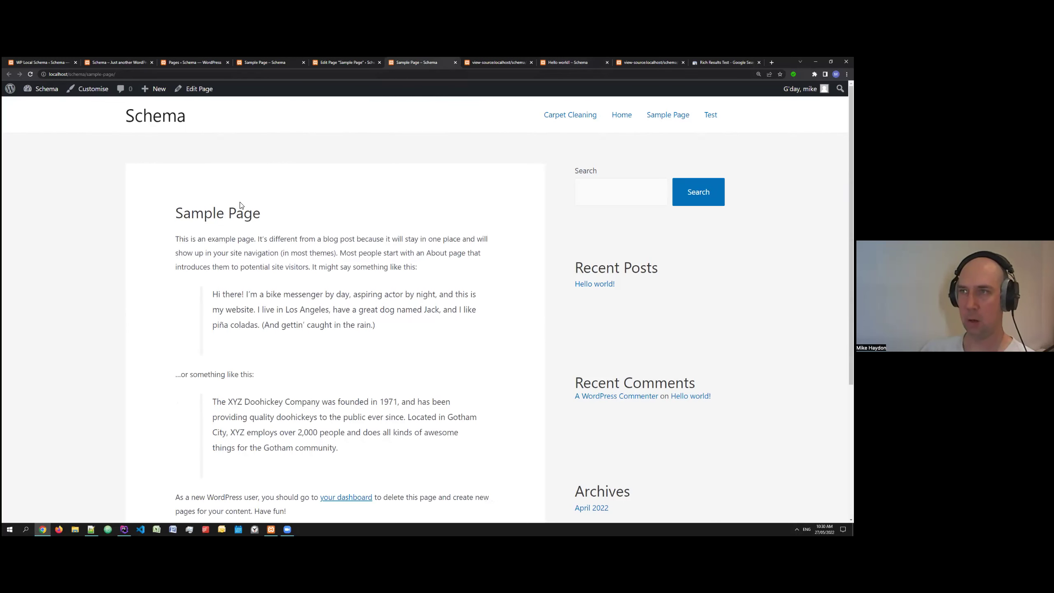
left_click(52, 61)
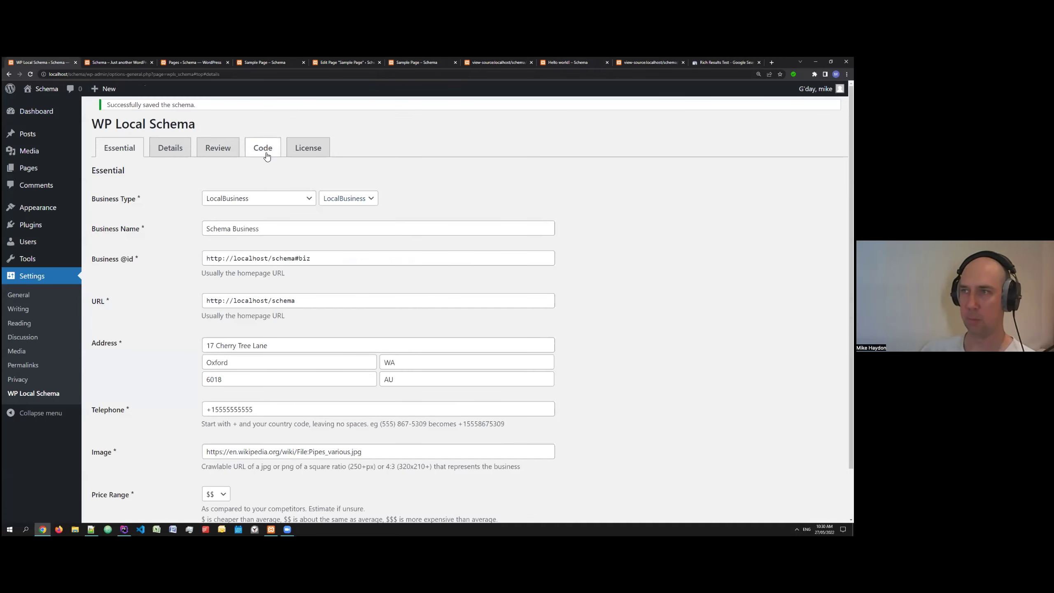
left_click(266, 156)
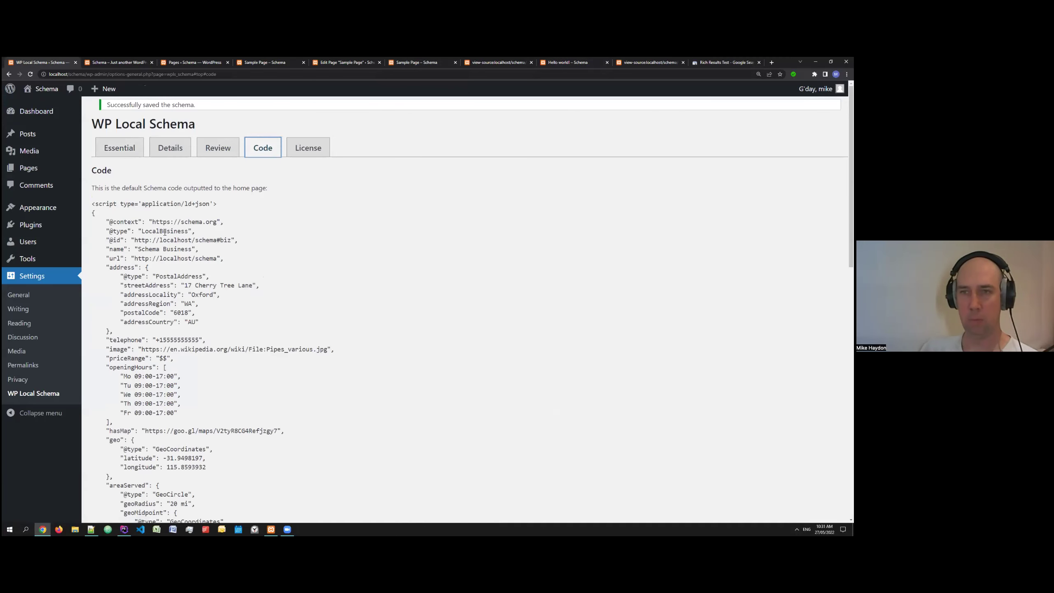